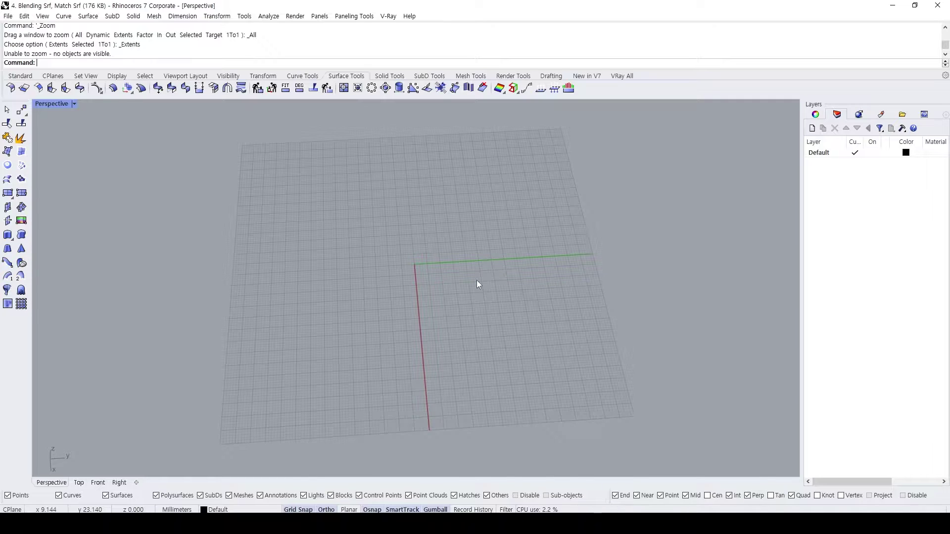
{"action": "mouse_move", "coordinate": [477, 280]}
{"action": "right_mouse_down"}
{"action": "mouse_move", "coordinate": [443, 251]}
{"action": "mouse_move", "coordinate": [456, 283]}
{"action": "mouse_move", "coordinate": [458, 260]}
{"action": "mouse_move", "coordinate": [476, 269]}
{"action": "right_mouse_up"}
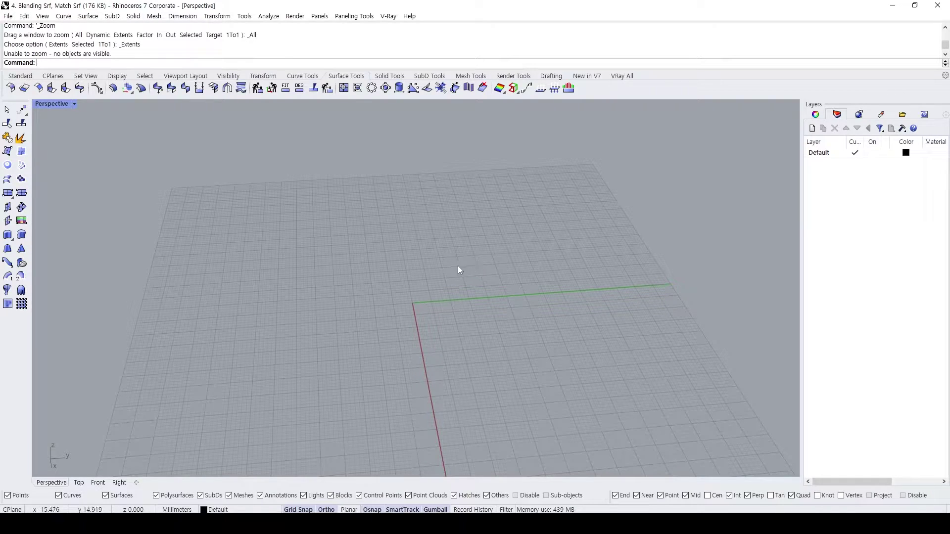
{"action": "mouse_move", "coordinate": [420, 275]}
{"action": "right_mouse_down"}
{"action": "mouse_move", "coordinate": [494, 302]}
{"action": "mouse_move", "coordinate": [454, 328]}
{"action": "mouse_move", "coordinate": [435, 284]}
{"action": "right_mouse_up"}
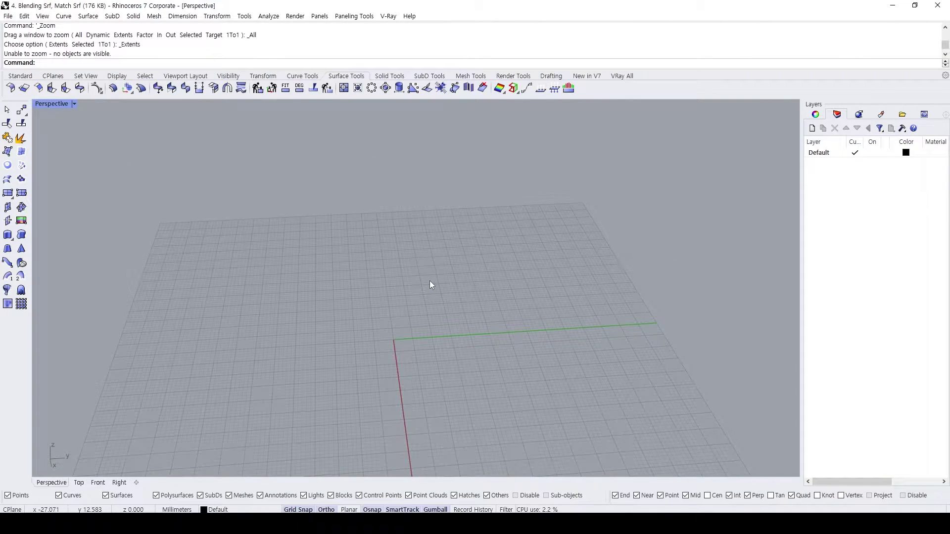
{"action": "right_click_drag", "start_coordinate": [430, 285], "coordinate": [428, 314]}
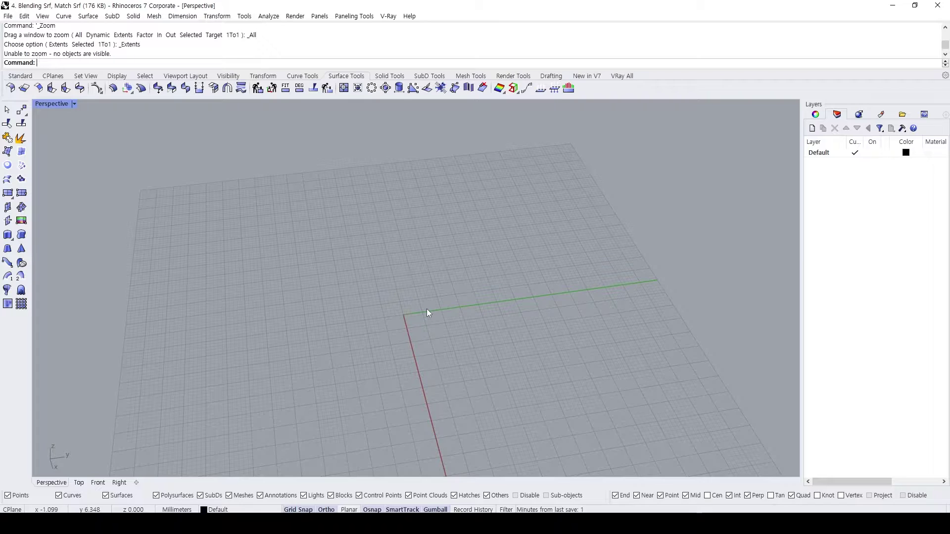
{"action": "right_click_drag", "start_coordinate": [432, 335], "coordinate": [424, 324]}
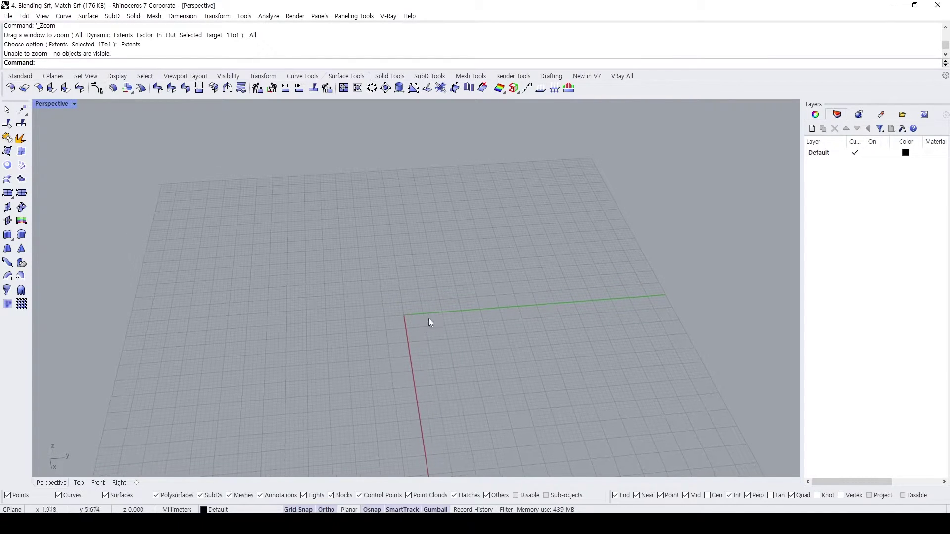
{"action": "right_click_drag", "start_coordinate": [363, 277], "coordinate": [361, 279]}
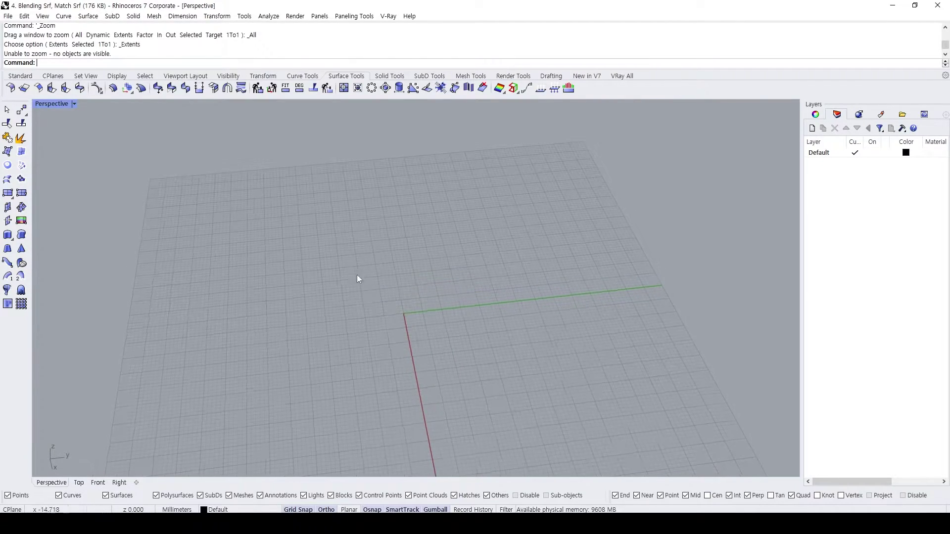
{"action": "mouse_move", "coordinate": [178, 170]}
{"action": "left_mouse_down"}
{"action": "mouse_move", "coordinate": [197, 192]}
{"action": "mouse_move", "coordinate": [200, 179]}
{"action": "mouse_move", "coordinate": [225, 212]}
{"action": "mouse_move", "coordinate": [264, 213]}
{"action": "left_mouse_up"}
{"action": "mouse_move", "coordinate": [164, 242]}
{"action": "left_mouse_down"}
{"action": "mouse_move", "coordinate": [165, 287]}
{"action": "mouse_move", "coordinate": [193, 248]}
{"action": "mouse_move", "coordinate": [211, 282]}
{"action": "mouse_move", "coordinate": [232, 267]}
{"action": "left_mouse_up"}
{"action": "mouse_move", "coordinate": [220, 251]}
{"action": "left_mouse_down"}
{"action": "mouse_move", "coordinate": [223, 285]}
{"action": "mouse_move", "coordinate": [251, 284]}
{"action": "left_mouse_up"}
{"action": "mouse_move", "coordinate": [253, 246]}
{"action": "left_mouse_down"}
{"action": "mouse_move", "coordinate": [255, 291]}
{"action": "mouse_move", "coordinate": [272, 290]}
{"action": "left_mouse_up"}
{"action": "left_click_drag", "start_coordinate": [338, 147], "coordinate": [352, 168]}
{"action": "left_click_drag", "start_coordinate": [357, 150], "coordinate": [384, 142]}
{"action": "mouse_move", "coordinate": [346, 208]}
{"action": "left_mouse_down"}
{"action": "mouse_move", "coordinate": [349, 222]}
{"action": "mouse_move", "coordinate": [368, 212]}
{"action": "mouse_move", "coordinate": [381, 225]}
{"action": "left_mouse_up"}
{"action": "left_click_drag", "start_coordinate": [379, 212], "coordinate": [334, 231]}
{"action": "mouse_move", "coordinate": [171, 162]}
{"action": "left_mouse_down"}
{"action": "mouse_move", "coordinate": [266, 218]}
{"action": "mouse_move", "coordinate": [169, 163]}
{"action": "left_mouse_up"}
{"action": "mouse_move", "coordinate": [165, 244]}
{"action": "left_mouse_down"}
{"action": "mouse_move", "coordinate": [136, 258]}
{"action": "mouse_move", "coordinate": [315, 269]}
{"action": "mouse_move", "coordinate": [151, 243]}
{"action": "left_mouse_up"}
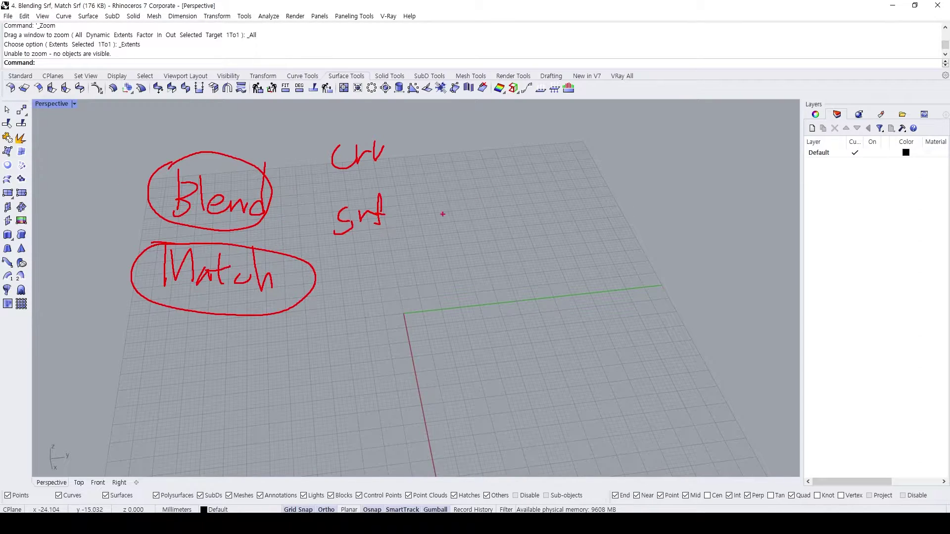
{"action": "left_click_drag", "start_coordinate": [423, 231], "coordinate": [484, 202]}
{"action": "left_click_drag", "start_coordinate": [574, 208], "coordinate": [629, 186]}
{"action": "mouse_move", "coordinate": [488, 204]}
{"action": "left_mouse_down"}
{"action": "mouse_move", "coordinate": [567, 206]}
{"action": "mouse_move", "coordinate": [509, 226]}
{"action": "mouse_move", "coordinate": [522, 180]}
{"action": "mouse_move", "coordinate": [524, 231]}
{"action": "left_mouse_up"}
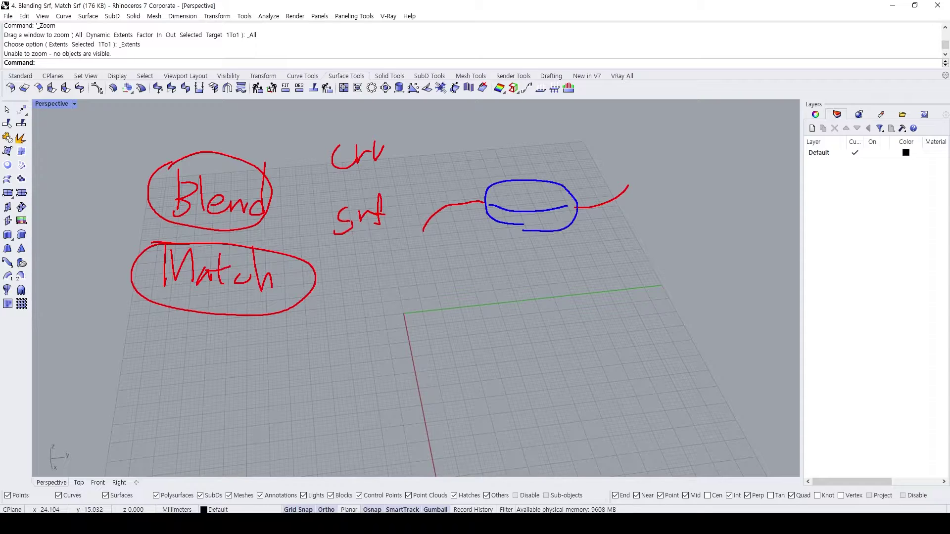
{"action": "left_click_drag", "start_coordinate": [459, 182], "coordinate": [475, 179]}
{"action": "mouse_move", "coordinate": [519, 153]}
{"action": "left_mouse_down"}
{"action": "mouse_move", "coordinate": [520, 173]}
{"action": "mouse_move", "coordinate": [533, 162]}
{"action": "mouse_move", "coordinate": [509, 153]}
{"action": "mouse_move", "coordinate": [543, 171]}
{"action": "left_mouse_up"}
{"action": "left_click_drag", "start_coordinate": [545, 177], "coordinate": [547, 173]}
{"action": "left_click_drag", "start_coordinate": [550, 178], "coordinate": [552, 174]}
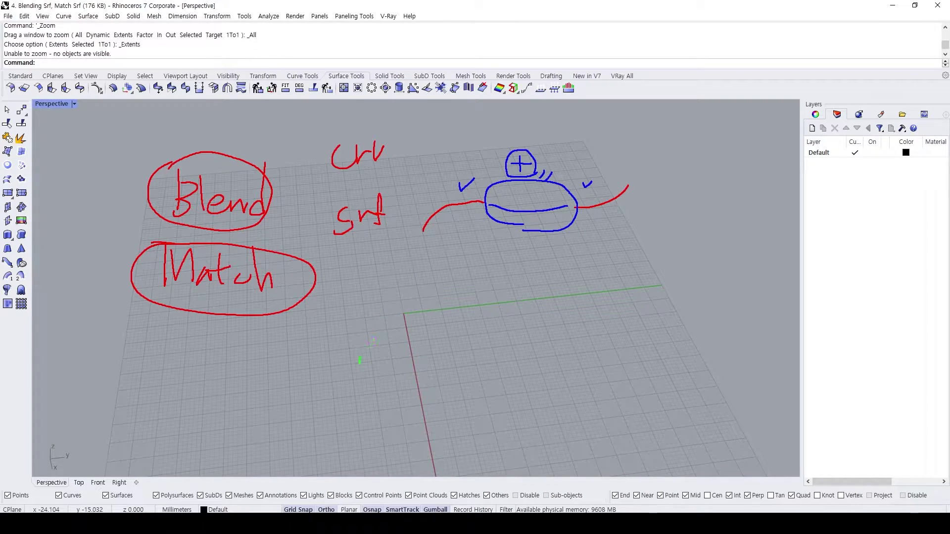
{"action": "left_click_drag", "start_coordinate": [468, 336], "coordinate": [525, 320]}
{"action": "mouse_move", "coordinate": [395, 353]}
{"action": "left_mouse_down"}
{"action": "mouse_move", "coordinate": [391, 362]}
{"action": "mouse_move", "coordinate": [349, 342]}
{"action": "mouse_move", "coordinate": [440, 319]}
{"action": "mouse_move", "coordinate": [399, 358]}
{"action": "mouse_move", "coordinate": [442, 334]}
{"action": "mouse_move", "coordinate": [465, 335]}
{"action": "left_mouse_up"}
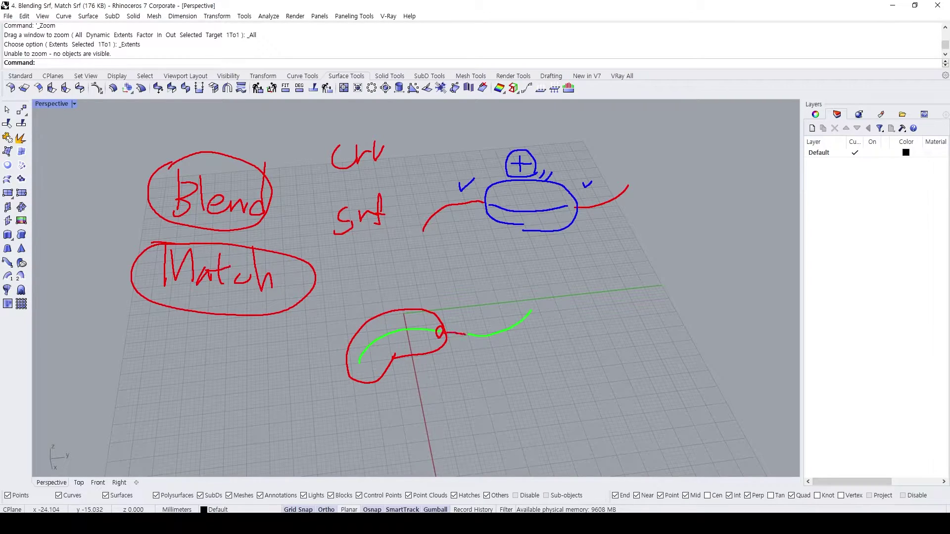
{"action": "mouse_move", "coordinate": [368, 363]}
{"action": "left_mouse_down"}
{"action": "mouse_move", "coordinate": [441, 332]}
{"action": "mouse_move", "coordinate": [469, 335]}
{"action": "left_mouse_up"}
{"action": "mouse_move", "coordinate": [474, 339]}
{"action": "left_mouse_down"}
{"action": "mouse_move", "coordinate": [531, 313]}
{"action": "mouse_move", "coordinate": [487, 341]}
{"action": "left_mouse_up"}
{"action": "mouse_move", "coordinate": [469, 308]}
{"action": "left_mouse_down"}
{"action": "mouse_move", "coordinate": [473, 316]}
{"action": "mouse_move", "coordinate": [461, 322]}
{"action": "left_mouse_up"}
{"action": "mouse_move", "coordinate": [390, 291]}
{"action": "left_mouse_down"}
{"action": "mouse_move", "coordinate": [395, 300]}
{"action": "mouse_move", "coordinate": [407, 285]}
{"action": "left_mouse_up"}
{"action": "mouse_move", "coordinate": [408, 303]}
{"action": "left_mouse_down"}
{"action": "mouse_move", "coordinate": [385, 303]}
{"action": "mouse_move", "coordinate": [419, 296]}
{"action": "mouse_move", "coordinate": [425, 306]}
{"action": "left_mouse_up"}
{"action": "left_click_drag", "start_coordinate": [410, 312], "coordinate": [418, 309]}
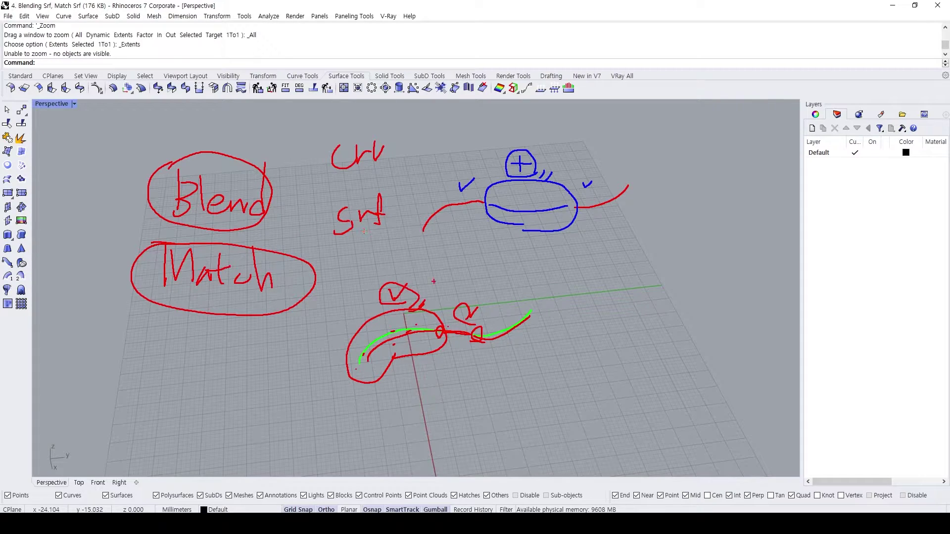
{"action": "key", "text": "Escape"}
{"action": "mouse_move", "coordinate": [429, 288]}
{"action": "right_mouse_down"}
{"action": "mouse_move", "coordinate": [409, 304]}
{"action": "mouse_move", "coordinate": [405, 286]}
{"action": "right_mouse_up"}
{"action": "scroll", "coordinate": [390, 257], "scroll_direction": "down", "scroll_amount": 3}
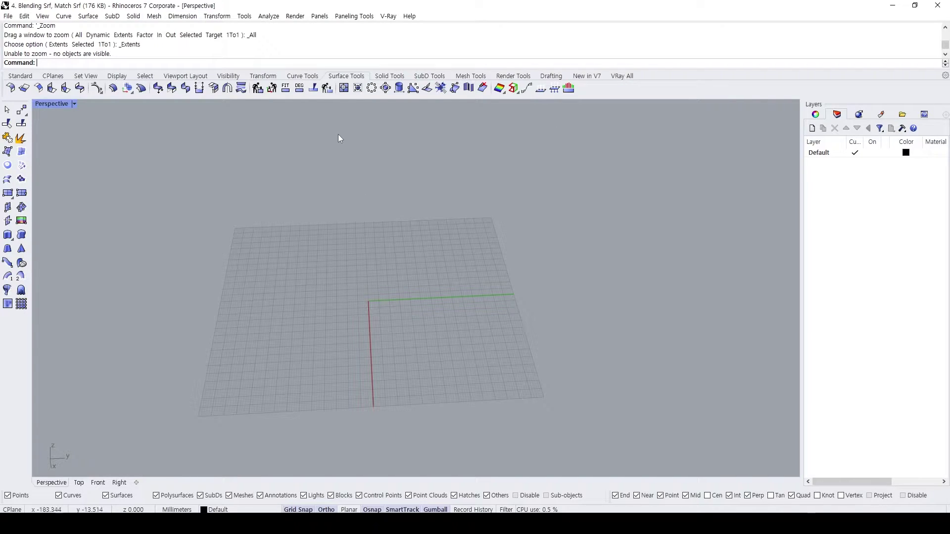
{"action": "right_click_drag", "start_coordinate": [307, 218], "coordinate": [333, 221]}
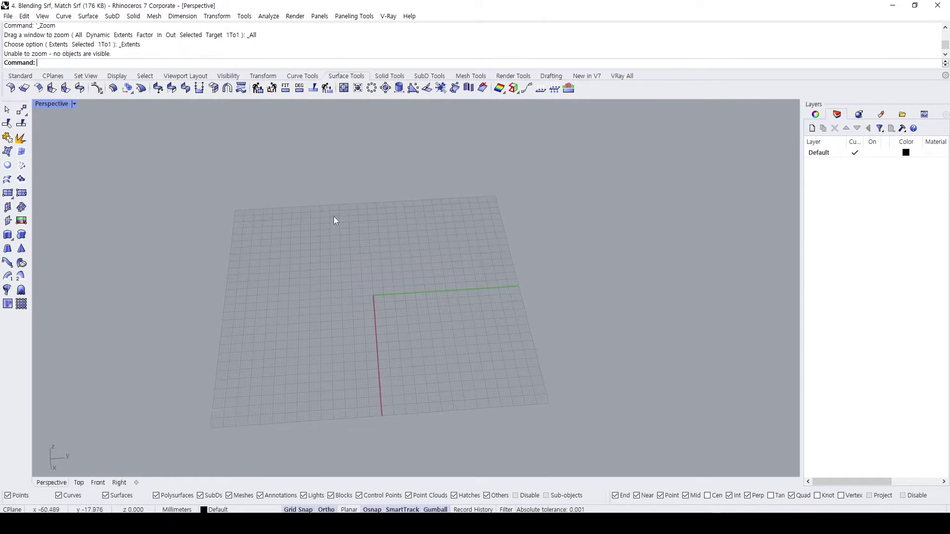
{"action": "right_click_drag", "start_coordinate": [325, 268], "coordinate": [312, 257]}
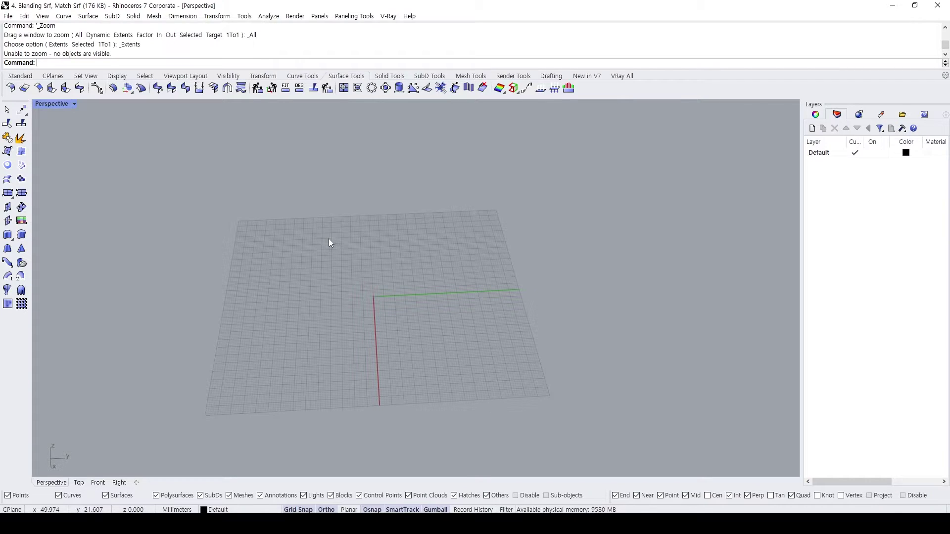
{"action": "right_click_drag", "start_coordinate": [344, 236], "coordinate": [348, 260]}
{"action": "right_click_drag", "start_coordinate": [338, 317], "coordinate": [337, 297]}
Draw a long, narrow three-point rectangle on the ground plane, running along the Y direction beside the origin
{"action": "type", "text": "rectangle"}
{"action": "key", "text": "Return"}
{"action": "type", "text": "3"}
{"action": "key", "text": "Return"}
{"action": "left_click", "coordinate": [270, 283]}
{"action": "left_click", "coordinate": [268, 312]}
{"action": "left_click", "coordinate": [376, 310]}
{"action": "left_click", "coordinate": [376, 307]}
Copy the rectangle along the positive Y direction, leaving a gap between the original and the copy
{"action": "type", "text": "c"}
{"action": "key", "text": "Return"}
{"action": "left_click", "coordinate": [267, 313]}
{"action": "left_click", "coordinate": [424, 305]}
{"action": "key", "text": "Return"}
{"action": "key", "text": "Escape"}
Create planar surfaces from both rectangles
{"action": "mouse_move", "coordinate": [395, 322]}
{"action": "right_mouse_down"}
{"action": "mouse_move", "coordinate": [391, 280]}
{"action": "mouse_move", "coordinate": [403, 312]}
{"action": "right_mouse_up"}
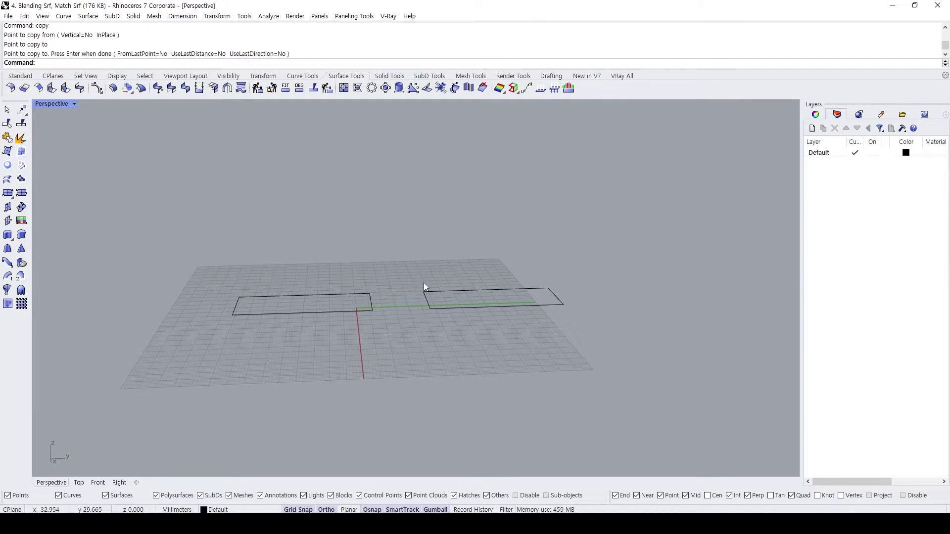
{"action": "right_click_drag", "start_coordinate": [365, 285], "coordinate": [401, 281]}
{"action": "left_click", "coordinate": [361, 309]}
{"action": "mouse_move", "coordinate": [330, 310]}
{"action": "right_mouse_down"}
{"action": "mouse_move", "coordinate": [392, 322]}
{"action": "mouse_move", "coordinate": [327, 307]}
{"action": "right_mouse_up"}
{"action": "type", "text": "ps"}
{"action": "key", "text": "Return"}
{"action": "key", "text": "Return"}
{"action": "left_click", "coordinate": [459, 296]}
{"action": "key", "text": "Return"}
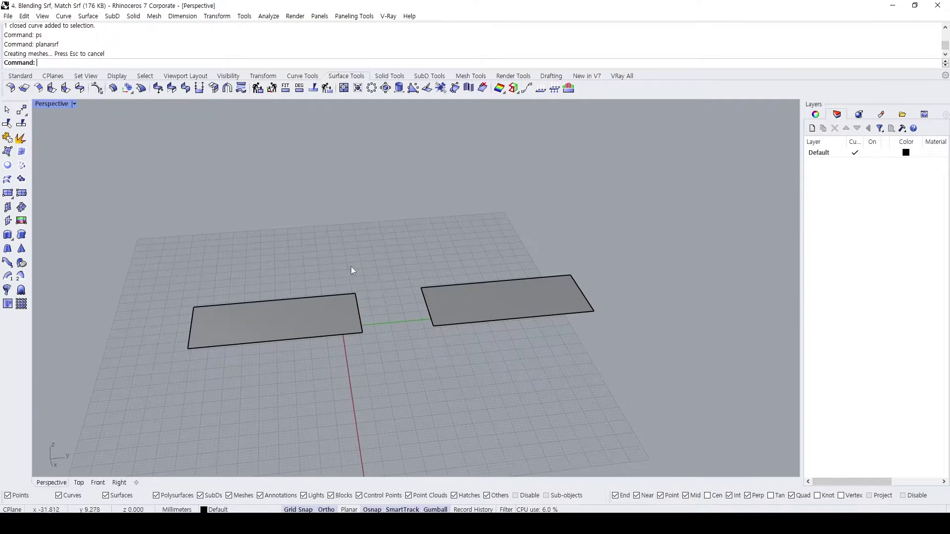
Raise the original rectangle's planar surface about 5 mm above the ground plane, leaving its outline curve behind
{"action": "left_click", "coordinate": [319, 307]}
{"action": "right_click_drag", "start_coordinate": [319, 307], "coordinate": [292, 293]}
{"action": "left_click_drag", "start_coordinate": [274, 286], "coordinate": [344, 297]}
{"action": "left_click", "coordinate": [353, 329]}
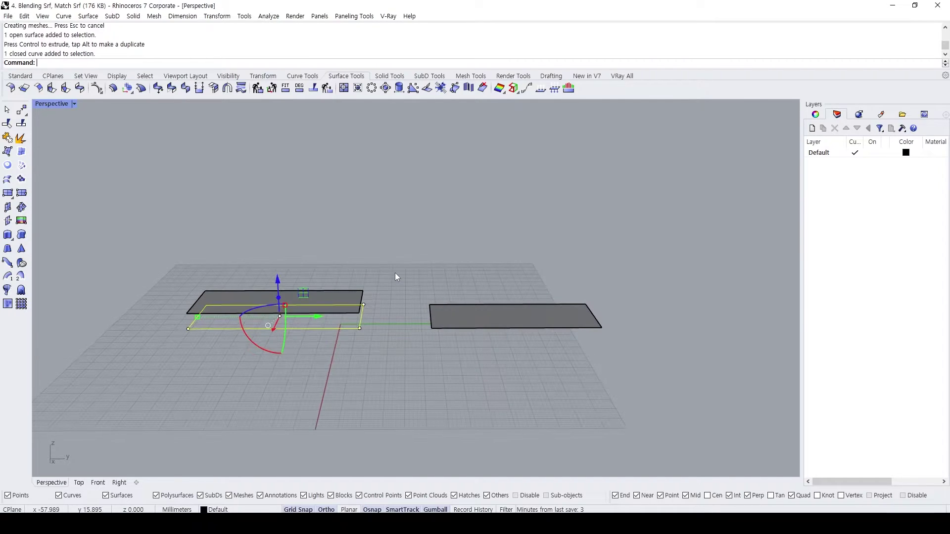
{"action": "key", "text": "Escape"}
Start a BlendSrf between the facing short edges of the raised surface and the ground-level surface
{"action": "right_click_drag", "start_coordinate": [394, 273], "coordinate": [422, 299]}
{"action": "type", "text": "BlendSrf"}
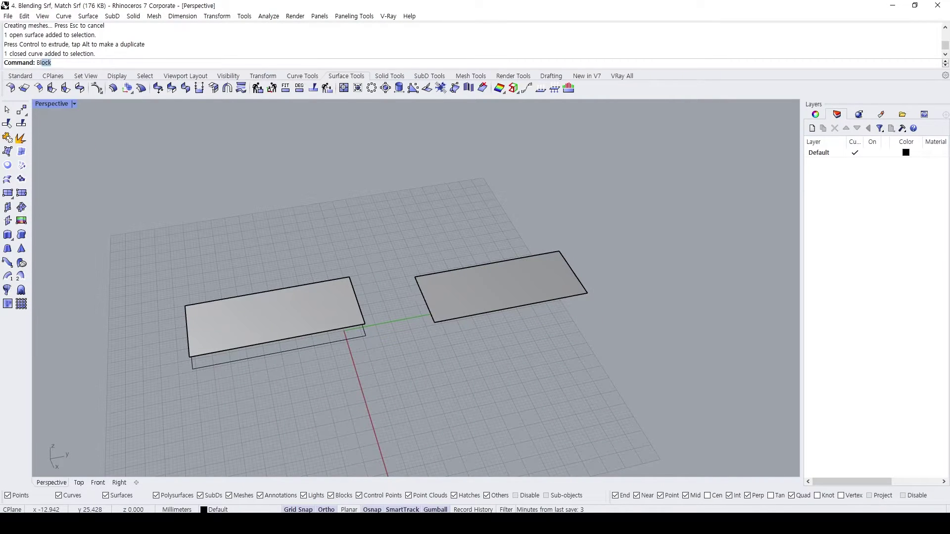
{"action": "key", "text": "Return"}
{"action": "right_click_drag", "start_coordinate": [362, 251], "coordinate": [303, 242]}
{"action": "left_click", "coordinate": [323, 309]}
{"action": "left_click", "coordinate": [432, 327]}
{"action": "right_click_drag", "start_coordinate": [432, 328], "coordinate": [394, 285]}
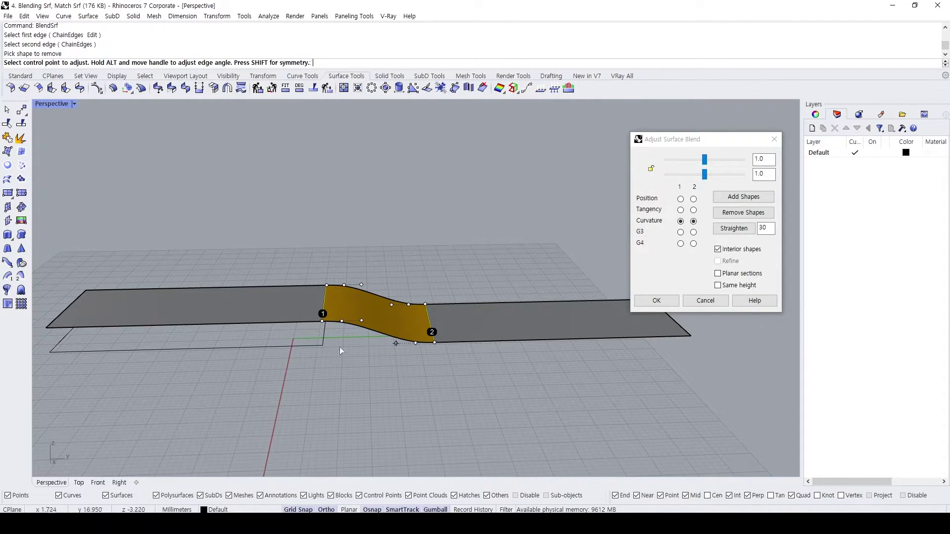
{"action": "scroll", "coordinate": [316, 284], "scroll_direction": "up", "scroll_amount": 2}
{"action": "right_click_drag", "start_coordinate": [317, 284], "coordinate": [434, 283], "text": "shift"}
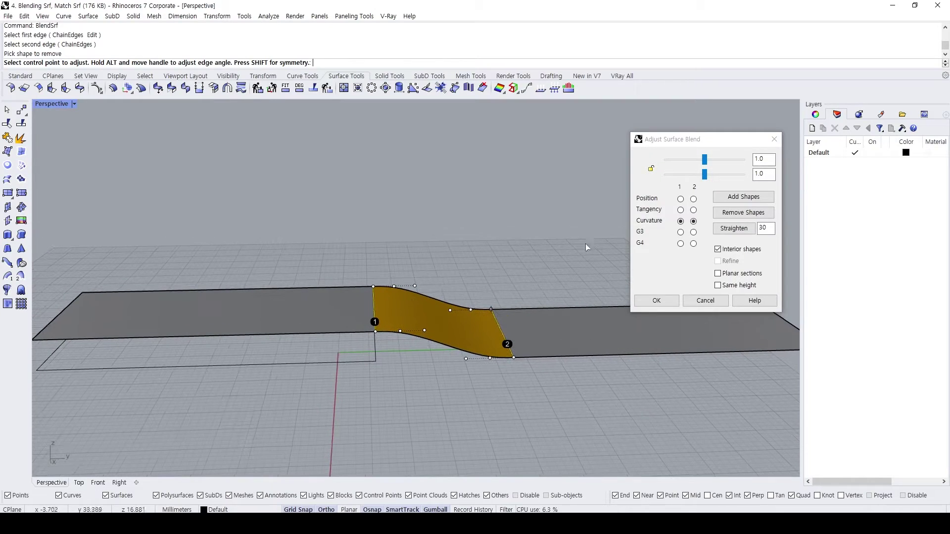
Try to shift the blend's outer control point along its handle near edge 1
{"action": "left_click", "coordinate": [426, 330]}
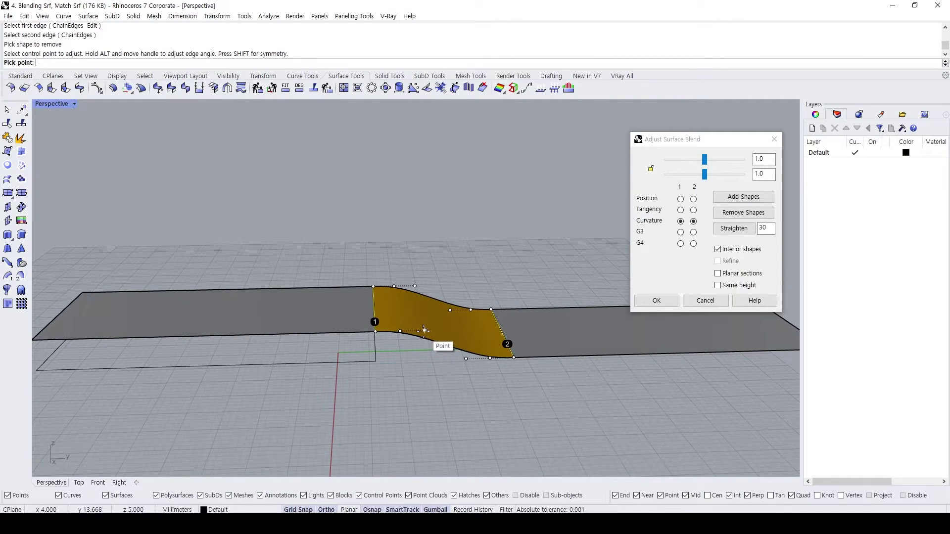
{"action": "scroll", "coordinate": [426, 338], "scroll_direction": "up", "scroll_amount": 2}
{"action": "left_click", "coordinate": [424, 328]}
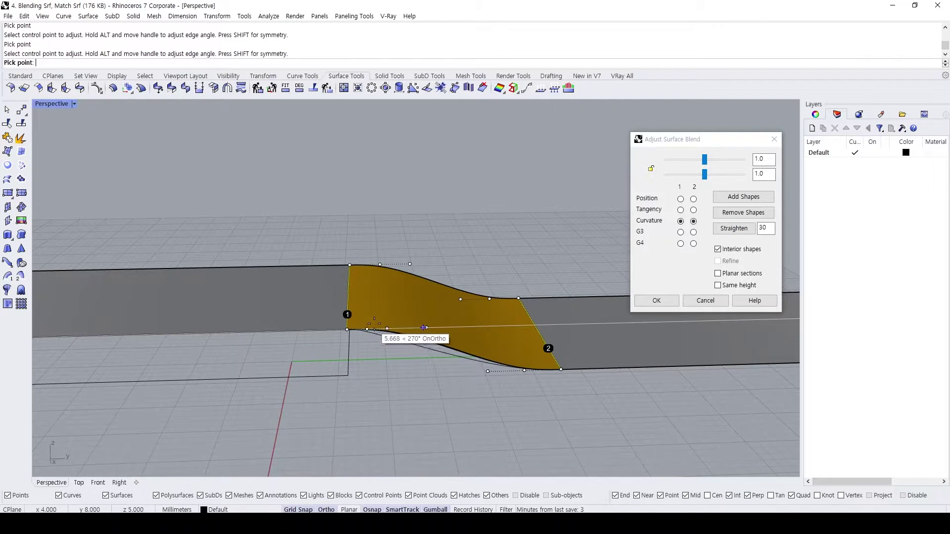
{"action": "left_click", "coordinate": [515, 284]}
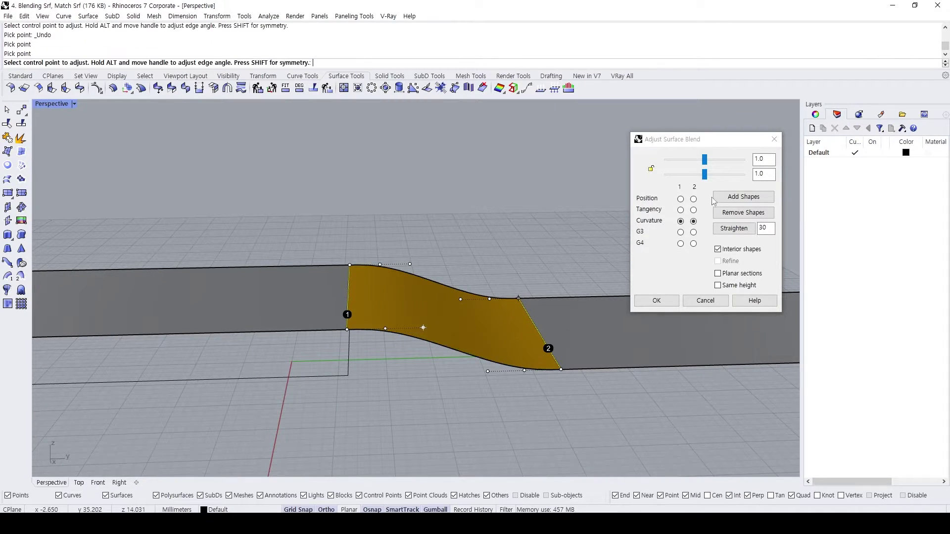
Link the two blend sliders, try adjusting them, and set both values back to 1.0
{"action": "mouse_move", "coordinate": [705, 161]}
{"action": "left_mouse_down"}
{"action": "mouse_move", "coordinate": [725, 164]}
{"action": "mouse_move", "coordinate": [706, 165]}
{"action": "left_mouse_up"}
{"action": "left_click", "coordinate": [651, 168]}
{"action": "key", "text": "ctrl+z"}
{"action": "key", "text": "ctrl+z"}
{"action": "key", "text": "ctrl+z"}
{"action": "key", "text": "ctrl+z"}
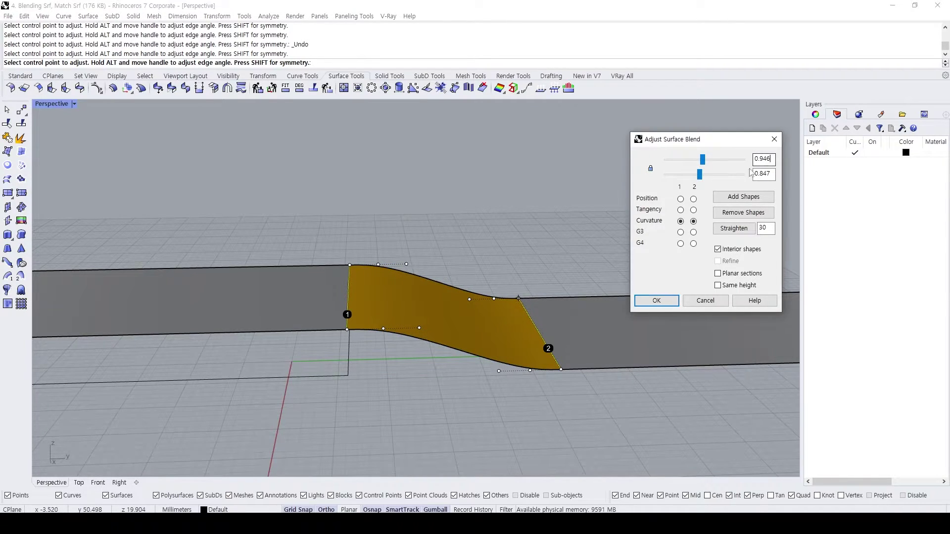
{"action": "type", "text": "1"}
{"action": "key", "text": "Tab"}
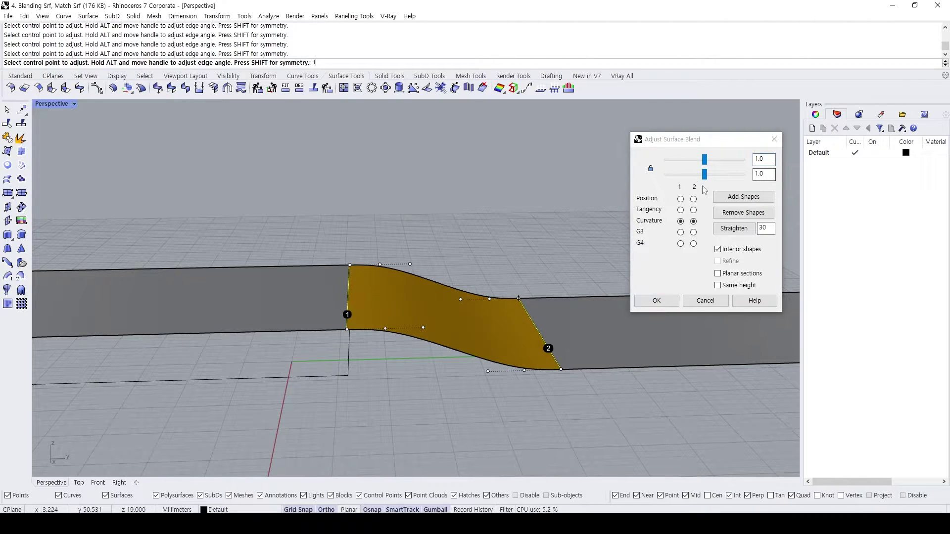
{"action": "right_click_drag", "start_coordinate": [465, 254], "coordinate": [454, 254]}
{"action": "left_click_drag", "start_coordinate": [627, 185], "coordinate": [710, 259]}
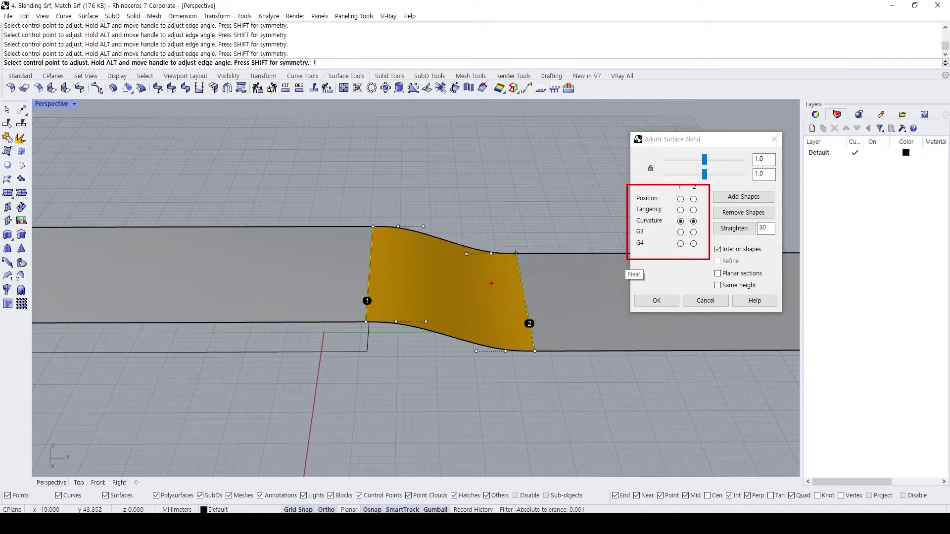
{"action": "mouse_move", "coordinate": [681, 196]}
{"action": "left_mouse_down"}
{"action": "mouse_move", "coordinate": [688, 184]}
{"action": "mouse_move", "coordinate": [694, 199]}
{"action": "left_mouse_up"}
{"action": "left_click_drag", "start_coordinate": [360, 324], "coordinate": [411, 312]}
{"action": "left_click_drag", "start_coordinate": [418, 313], "coordinate": [432, 311]}
{"action": "mouse_move", "coordinate": [379, 200]}
{"action": "left_mouse_down"}
{"action": "mouse_move", "coordinate": [376, 218]}
{"action": "mouse_move", "coordinate": [427, 215]}
{"action": "left_mouse_up"}
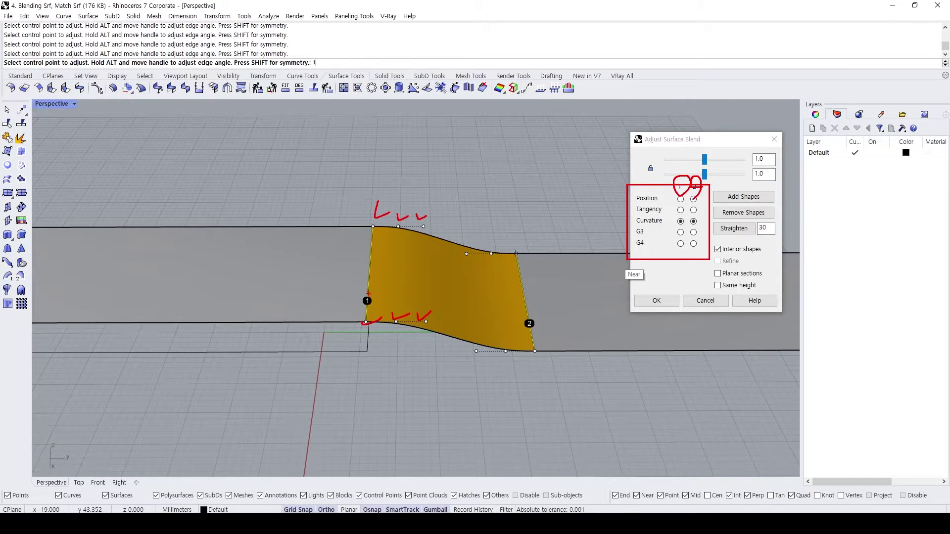
{"action": "mouse_move", "coordinate": [362, 311]}
{"action": "left_mouse_down"}
{"action": "mouse_move", "coordinate": [367, 298]}
{"action": "mouse_move", "coordinate": [364, 307]}
{"action": "left_mouse_up"}
{"action": "mouse_move", "coordinate": [206, 325]}
{"action": "left_mouse_down"}
{"action": "mouse_move", "coordinate": [300, 316]}
{"action": "mouse_move", "coordinate": [274, 338]}
{"action": "left_mouse_up"}
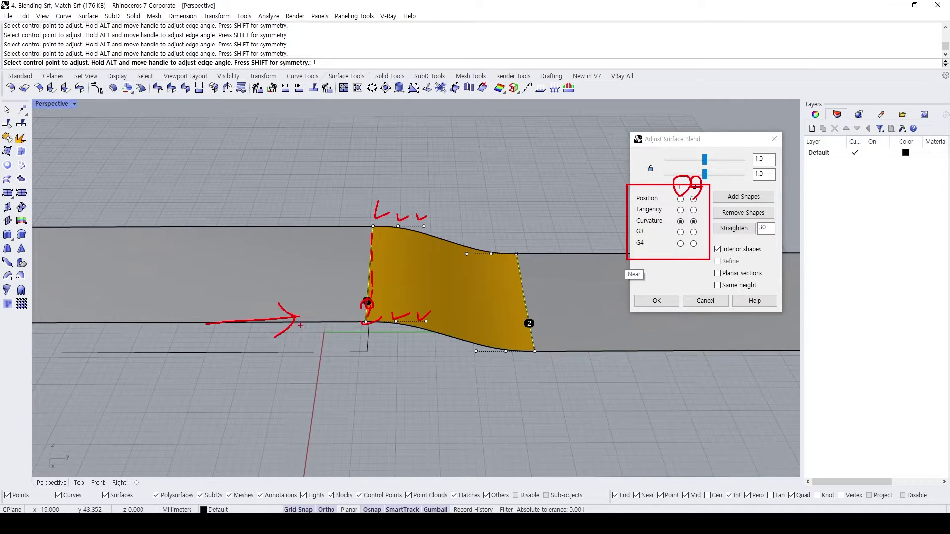
{"action": "left_click_drag", "start_coordinate": [309, 322], "coordinate": [312, 322]}
{"action": "left_click_drag", "start_coordinate": [372, 318], "coordinate": [448, 314]}
{"action": "mouse_move", "coordinate": [392, 334]}
{"action": "left_mouse_down"}
{"action": "mouse_move", "coordinate": [406, 321]}
{"action": "mouse_move", "coordinate": [395, 334]}
{"action": "left_mouse_up"}
{"action": "mouse_move", "coordinate": [420, 328]}
{"action": "left_mouse_down"}
{"action": "mouse_move", "coordinate": [436, 329]}
{"action": "mouse_move", "coordinate": [434, 311]}
{"action": "left_mouse_up"}
{"action": "mouse_move", "coordinate": [643, 229]}
{"action": "left_mouse_down"}
{"action": "mouse_move", "coordinate": [643, 240]}
{"action": "mouse_move", "coordinate": [607, 228]}
{"action": "mouse_move", "coordinate": [629, 225]}
{"action": "mouse_move", "coordinate": [607, 185]}
{"action": "mouse_move", "coordinate": [630, 191]}
{"action": "left_mouse_up"}
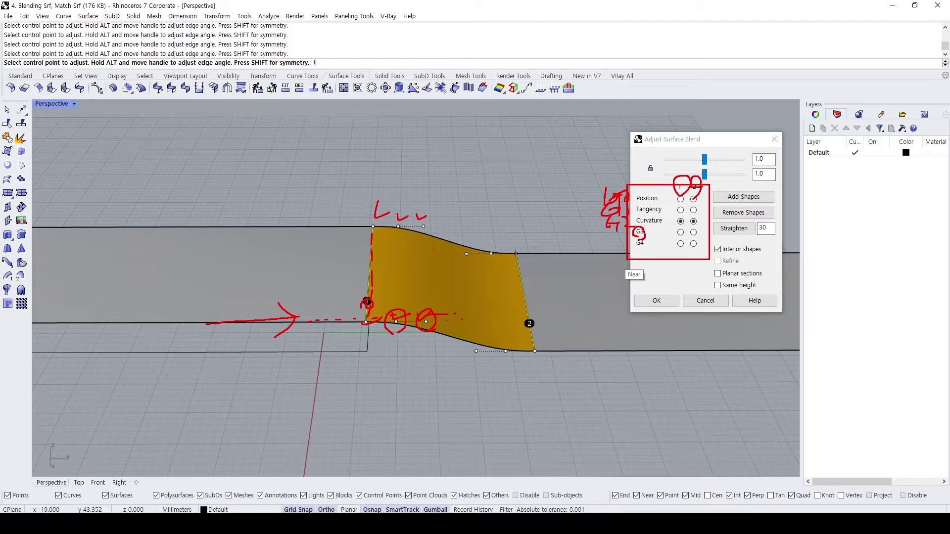
{"action": "key", "text": "Escape"}
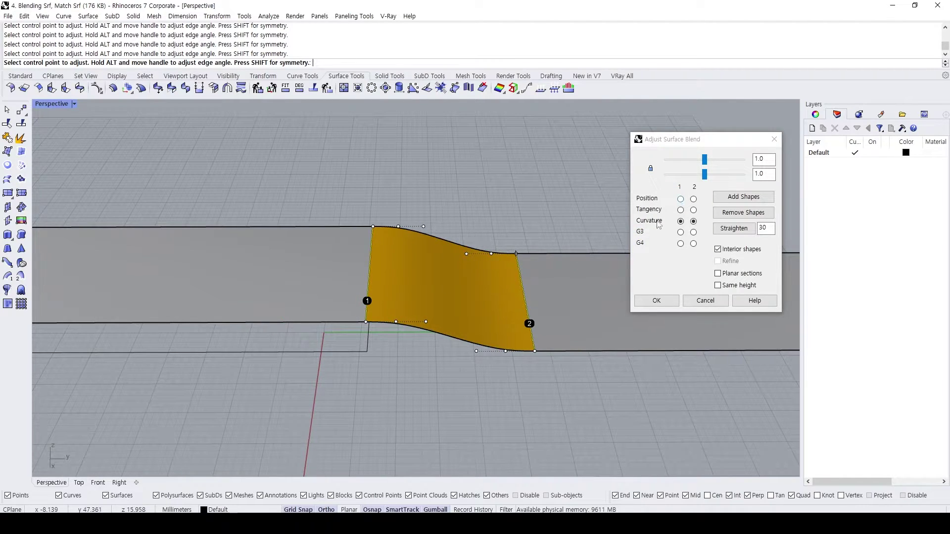
Unlink the two blend sliders and set the continuity at edge 1 to Position
{"action": "right_click_drag", "start_coordinate": [357, 251], "coordinate": [415, 296]}
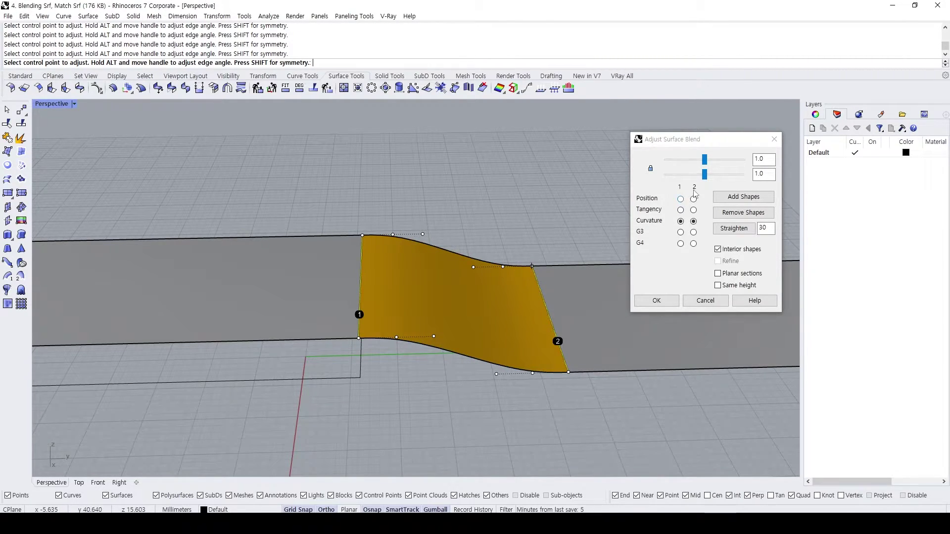
{"action": "left_click", "coordinate": [656, 176]}
{"action": "left_click", "coordinate": [652, 169]}
{"action": "left_click", "coordinate": [680, 199]}
{"action": "mouse_move", "coordinate": [391, 304]}
{"action": "right_mouse_down"}
{"action": "mouse_move", "coordinate": [426, 274]}
{"action": "mouse_move", "coordinate": [373, 324]}
{"action": "mouse_move", "coordinate": [375, 312]}
{"action": "right_mouse_up"}
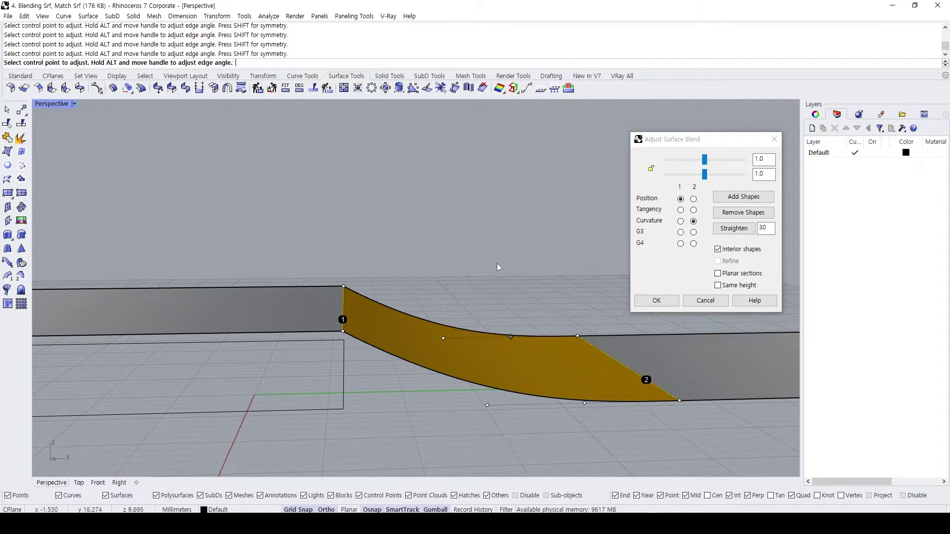
Change the continuity at edge 1 through Tangency and Curvature to G4 to compare the blend shapes
{"action": "left_click", "coordinate": [681, 210]}
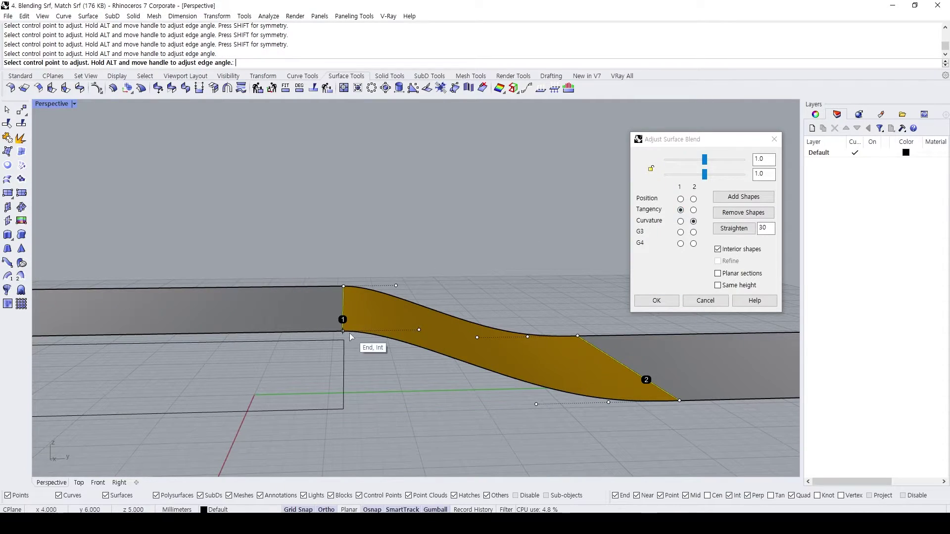
{"action": "mouse_move", "coordinate": [355, 342]}
{"action": "left_mouse_down"}
{"action": "mouse_move", "coordinate": [328, 336]}
{"action": "mouse_move", "coordinate": [388, 345]}
{"action": "mouse_move", "coordinate": [419, 335]}
{"action": "left_mouse_up"}
{"action": "left_click_drag", "start_coordinate": [233, 334], "coordinate": [294, 324]}
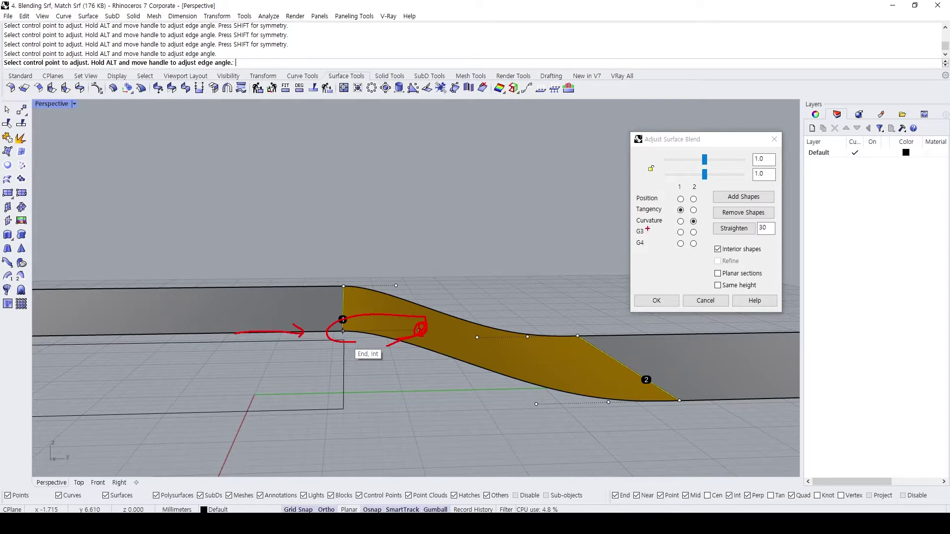
{"action": "left_click", "coordinate": [680, 221]}
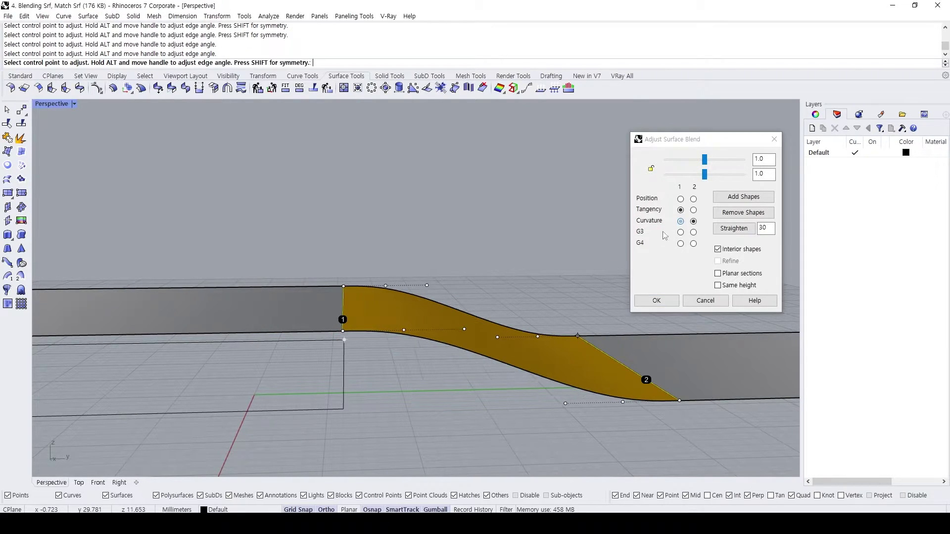
{"action": "left_click", "coordinate": [681, 244]}
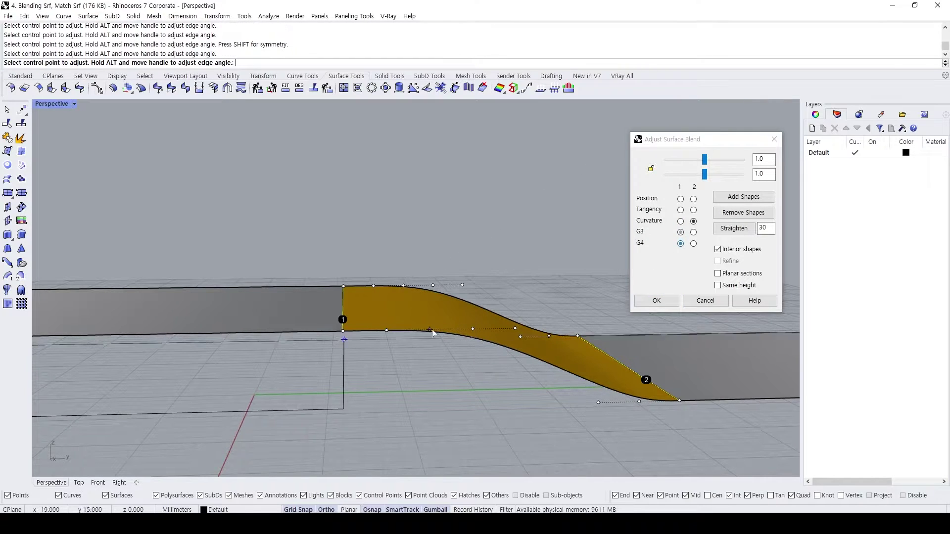
{"action": "right_click_drag", "start_coordinate": [500, 277], "coordinate": [489, 294]}
{"action": "scroll", "coordinate": [489, 294], "scroll_direction": "down", "scroll_amount": 4}
{"action": "right_click_drag", "start_coordinate": [396, 258], "coordinate": [448, 241]}
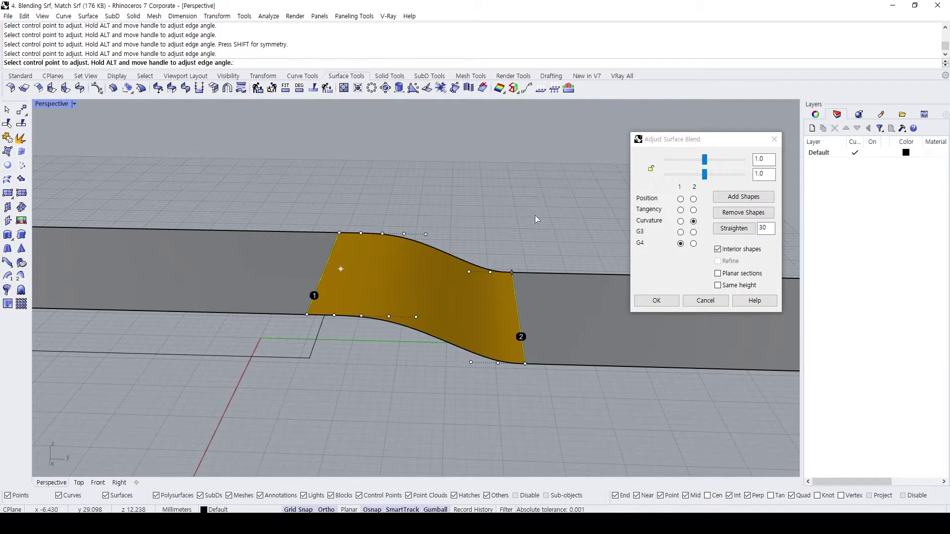
{"action": "key", "text": "ctrl+2"}
{"action": "left_click_drag", "start_coordinate": [652, 251], "coordinate": [632, 239], "text": "ctrl"}
{"action": "mouse_move", "coordinate": [560, 234]}
{"action": "left_mouse_down"}
{"action": "mouse_move", "coordinate": [575, 233]}
{"action": "mouse_move", "coordinate": [564, 272]}
{"action": "mouse_move", "coordinate": [579, 238]}
{"action": "mouse_move", "coordinate": [590, 283]}
{"action": "mouse_move", "coordinate": [569, 296]}
{"action": "left_mouse_up"}
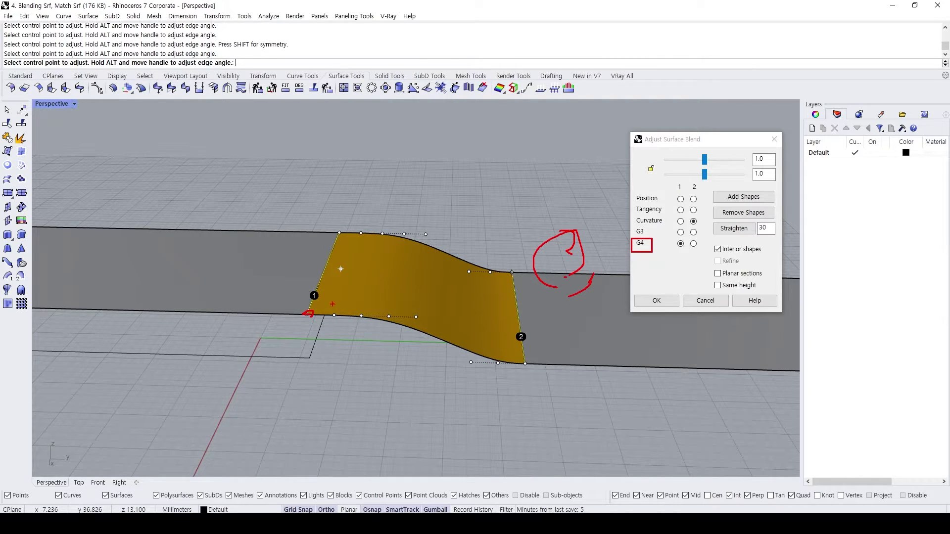
{"action": "mouse_move", "coordinate": [333, 304]}
{"action": "left_mouse_down"}
{"action": "mouse_move", "coordinate": [364, 309]}
{"action": "mouse_move", "coordinate": [372, 299]}
{"action": "left_mouse_up"}
{"action": "left_click_drag", "start_coordinate": [383, 300], "coordinate": [402, 297]}
{"action": "mouse_move", "coordinate": [407, 293]}
{"action": "left_mouse_down"}
{"action": "mouse_move", "coordinate": [432, 297]}
{"action": "mouse_move", "coordinate": [336, 320]}
{"action": "mouse_move", "coordinate": [428, 328]}
{"action": "left_mouse_up"}
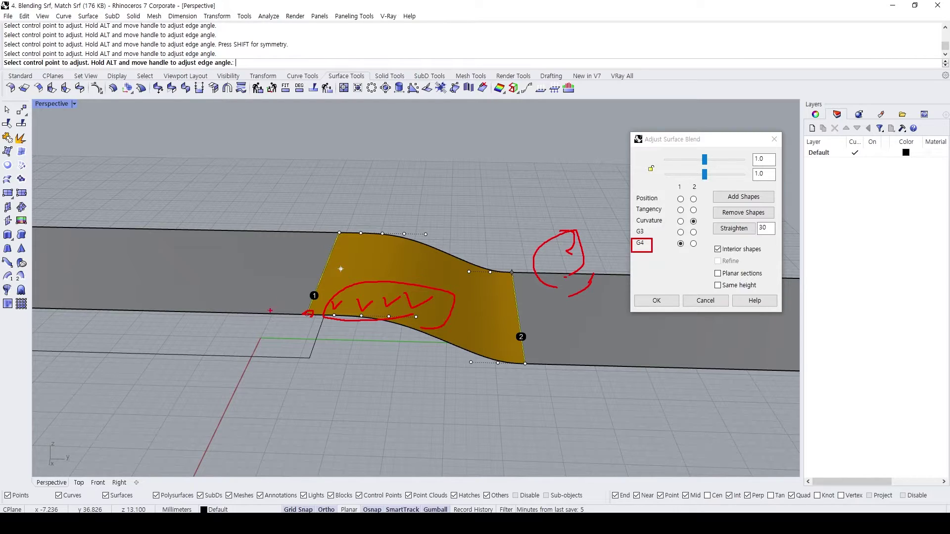
{"action": "mouse_move", "coordinate": [296, 313]}
{"action": "left_mouse_down"}
{"action": "mouse_move", "coordinate": [270, 315]}
{"action": "mouse_move", "coordinate": [108, 209]}
{"action": "left_mouse_up"}
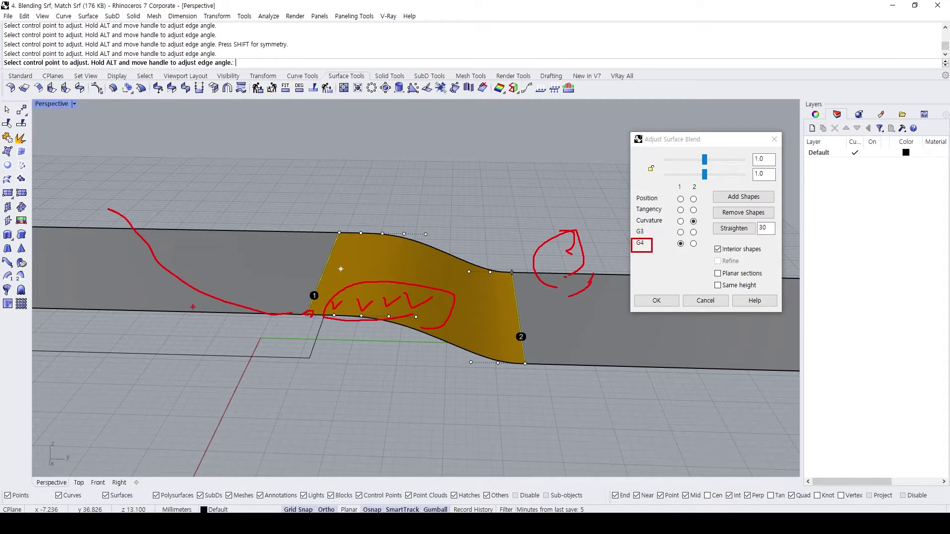
{"action": "left_click_drag", "start_coordinate": [220, 328], "coordinate": [226, 327]}
{"action": "left_click_drag", "start_coordinate": [246, 327], "coordinate": [287, 327]}
{"action": "left_click_drag", "start_coordinate": [293, 327], "coordinate": [295, 327]}
{"action": "left_click_drag", "start_coordinate": [276, 288], "coordinate": [463, 321]}
{"action": "left_click_drag", "start_coordinate": [285, 273], "coordinate": [431, 303]}
{"action": "mouse_move", "coordinate": [304, 188]}
{"action": "left_mouse_down"}
{"action": "mouse_move", "coordinate": [325, 200]}
{"action": "mouse_move", "coordinate": [316, 218]}
{"action": "left_mouse_up"}
{"action": "mouse_move", "coordinate": [349, 179]}
{"action": "left_mouse_down"}
{"action": "mouse_move", "coordinate": [335, 194]}
{"action": "mouse_move", "coordinate": [377, 194]}
{"action": "left_mouse_up"}
{"action": "left_click_drag", "start_coordinate": [352, 198], "coordinate": [353, 221]}
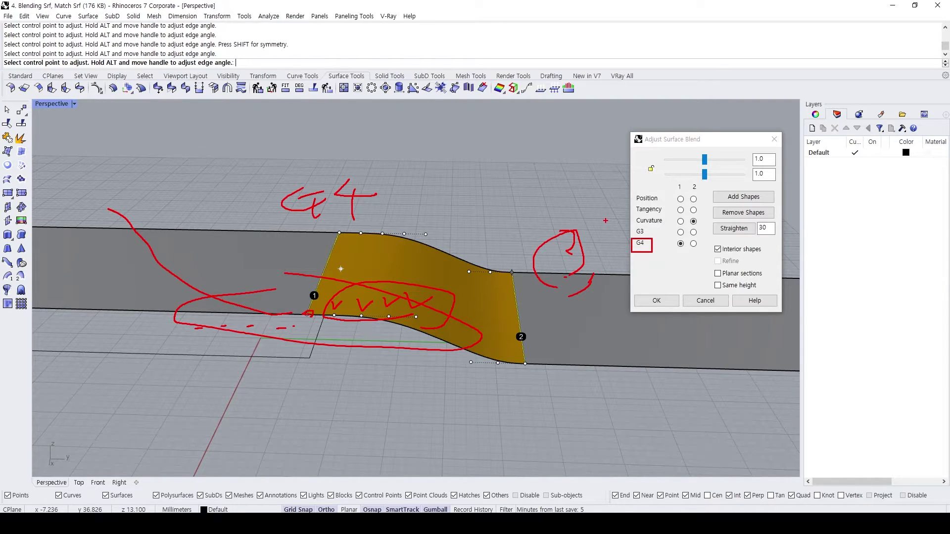
{"action": "mouse_move", "coordinate": [637, 212]}
{"action": "left_mouse_down"}
{"action": "mouse_move", "coordinate": [670, 210]}
{"action": "mouse_move", "coordinate": [669, 226]}
{"action": "left_mouse_up"}
Cancel the surface blend without creating it, leaving the two planar surfaces separate
{"action": "key", "text": "Escape"}
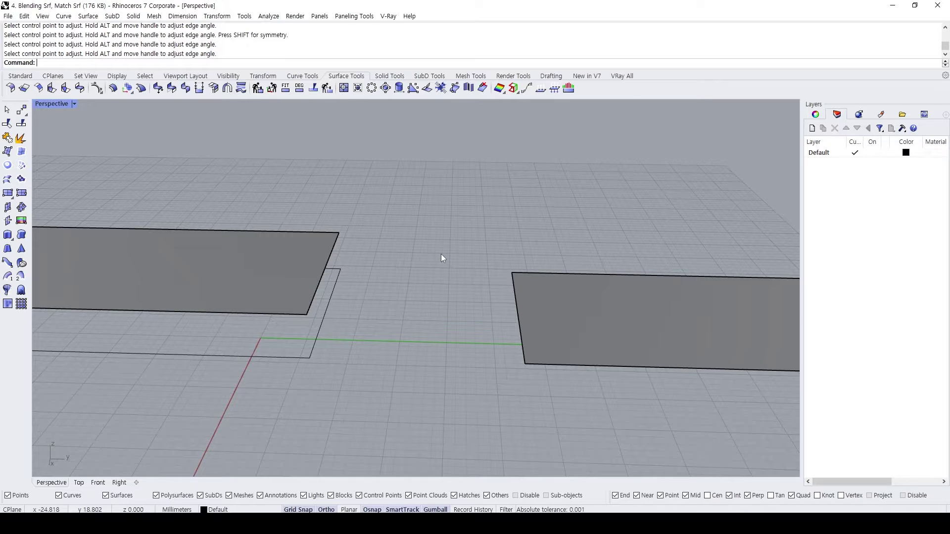
{"action": "right_click_drag", "start_coordinate": [445, 221], "coordinate": [483, 221]}
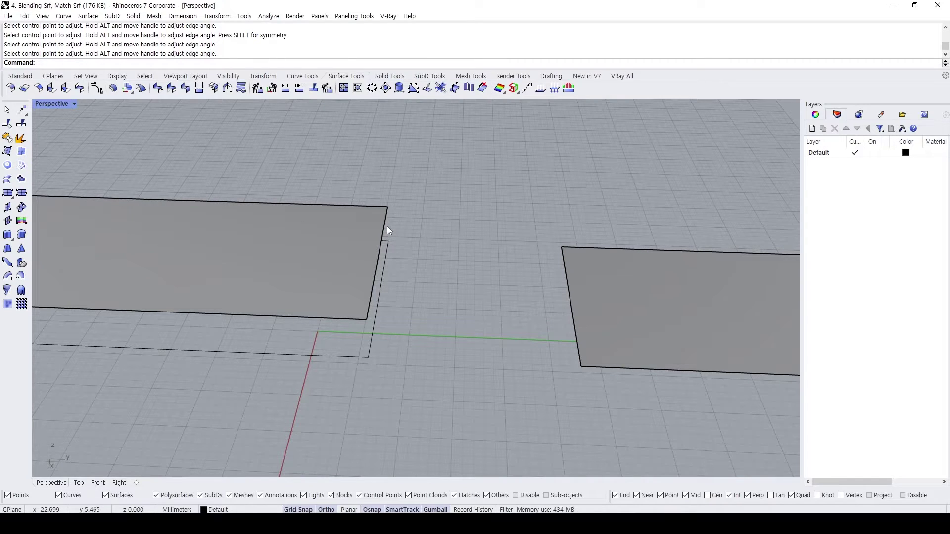
{"action": "right_click_drag", "start_coordinate": [409, 206], "coordinate": [483, 274]}
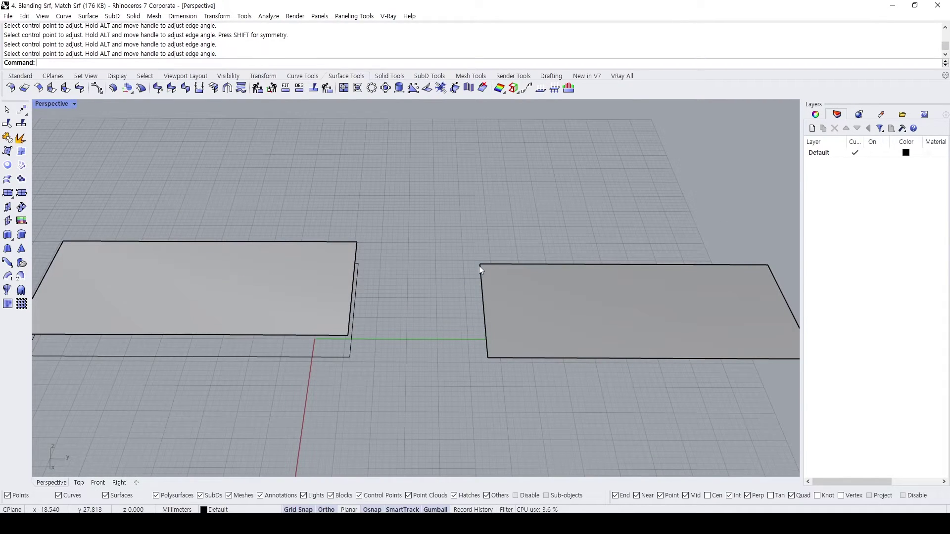
Try to match the lower surface's facing edge to the raised surface's facing edge with MatchSrf
{"action": "type", "text": "matchsrf"}
{"action": "key", "text": "Return"}
{"action": "right_click_drag", "start_coordinate": [430, 241], "coordinate": [463, 323], "text": "shift"}
{"action": "left_click", "coordinate": [468, 338]}
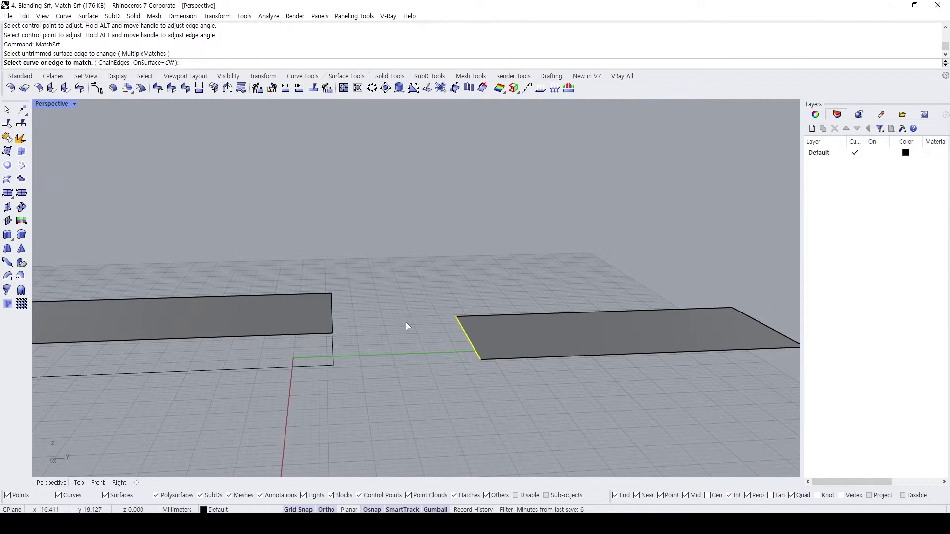
{"action": "left_click", "coordinate": [332, 317]}
{"action": "right_click_drag", "start_coordinate": [333, 318], "coordinate": [410, 293]}
{"action": "scroll", "coordinate": [411, 293], "scroll_direction": "up", "scroll_amount": 3}
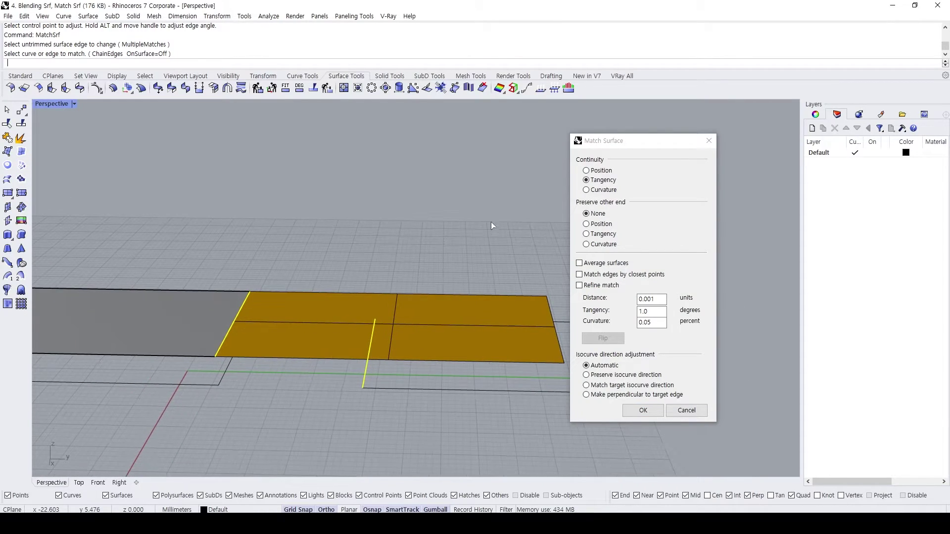
{"action": "key", "text": "Escape"}
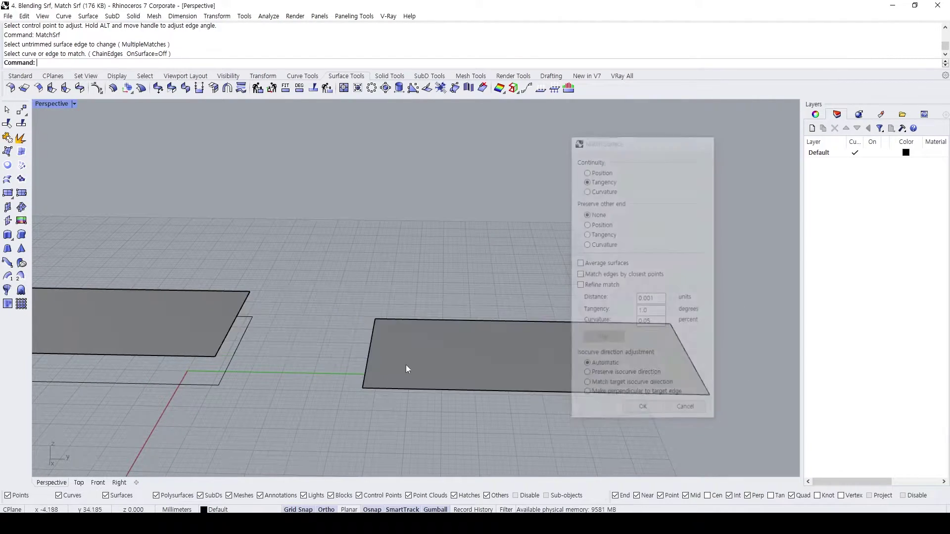
{"action": "key", "text": "Return"}
{"action": "left_click", "coordinate": [372, 350]}
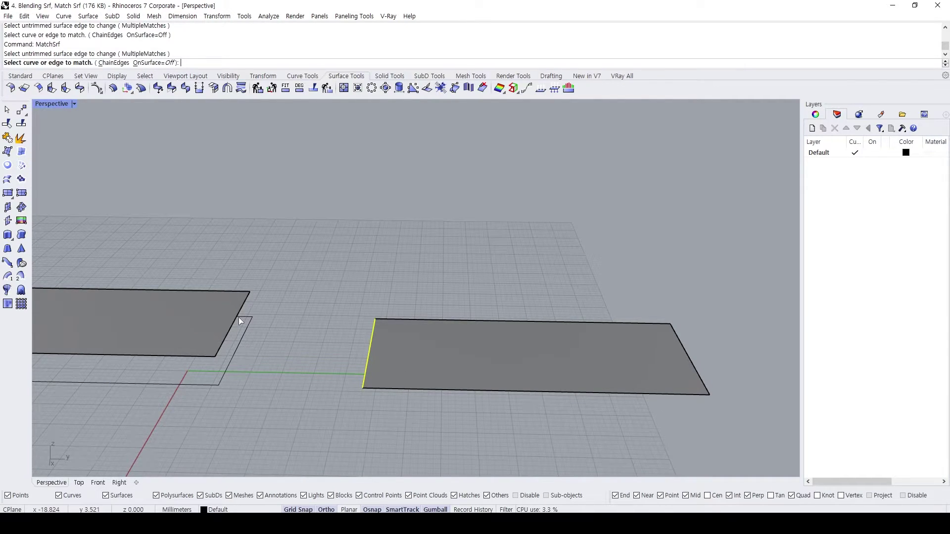
{"action": "left_click", "coordinate": [239, 317]}
{"action": "key", "text": "Escape"}
Move the lower surface from its facing edge's midpoint onto the midpoint of the raised surface's facing edge
{"action": "left_click", "coordinate": [381, 365]}
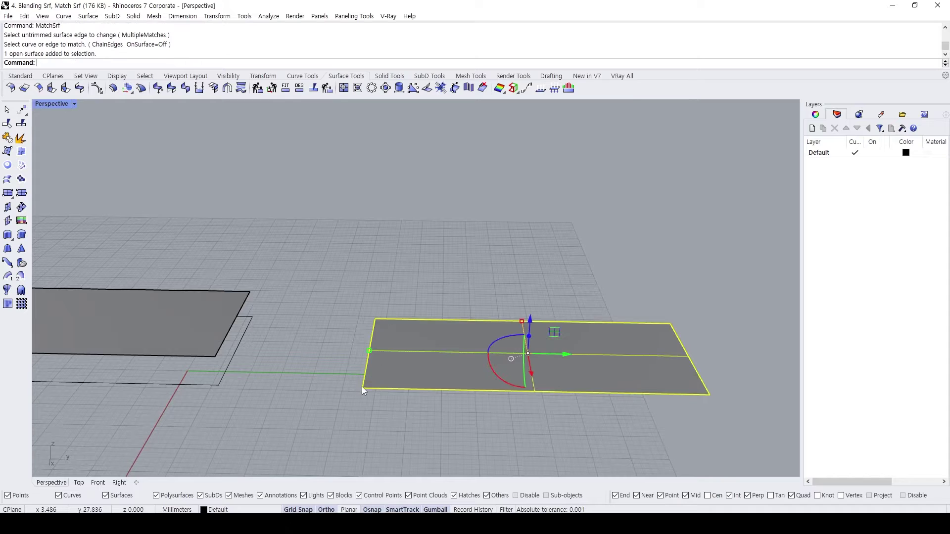
{"action": "type", "text": "M"}
{"action": "key", "text": "Return"}
{"action": "left_click", "coordinate": [369, 354]}
{"action": "left_click", "coordinate": [241, 335]}
{"action": "right_click_drag", "start_coordinate": [241, 336], "coordinate": [268, 341]}
Rotate the moved surface in 3D about the shared edge with Ortho off so it slopes downward away from the flat surface
{"action": "type", "text": "ro3d"}
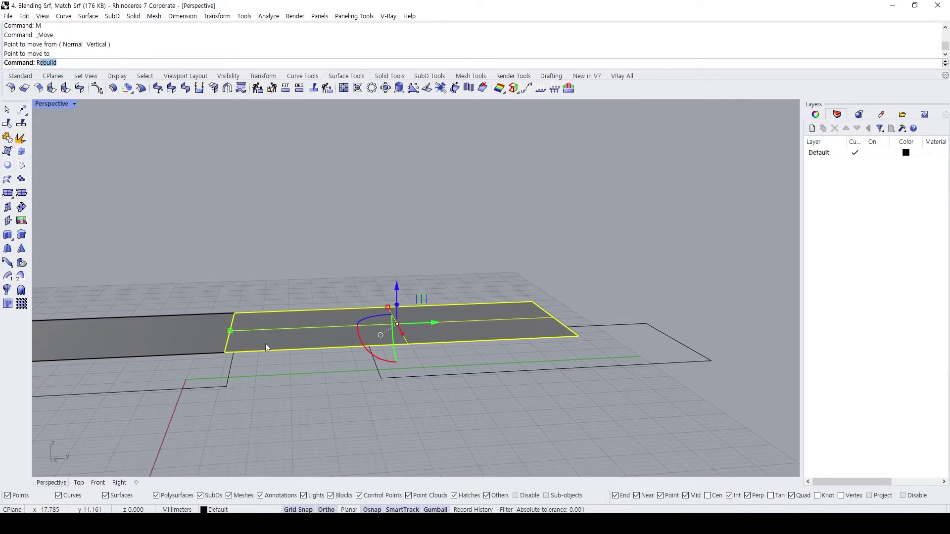
{"action": "key", "text": "Return"}
{"action": "left_click", "coordinate": [220, 350]}
{"action": "left_click", "coordinate": [235, 313]}
{"action": "left_click", "coordinate": [325, 348]}
{"action": "key", "text": "F8"}
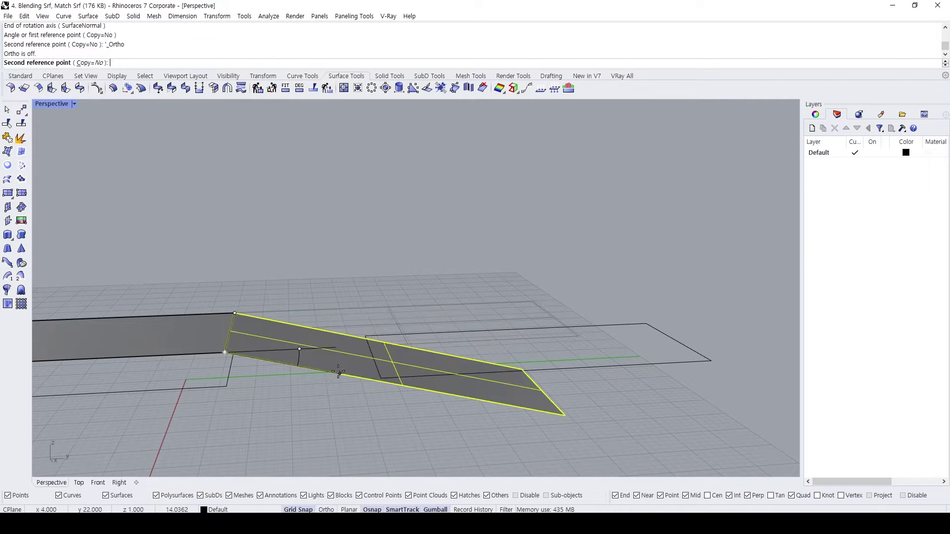
{"action": "left_click", "coordinate": [320, 332]}
{"action": "right_click_drag", "start_coordinate": [319, 333], "coordinate": [371, 334]}
Delete the leftover closed rectangle curve lying beneath the sloped surface
{"action": "left_click", "coordinate": [565, 355]}
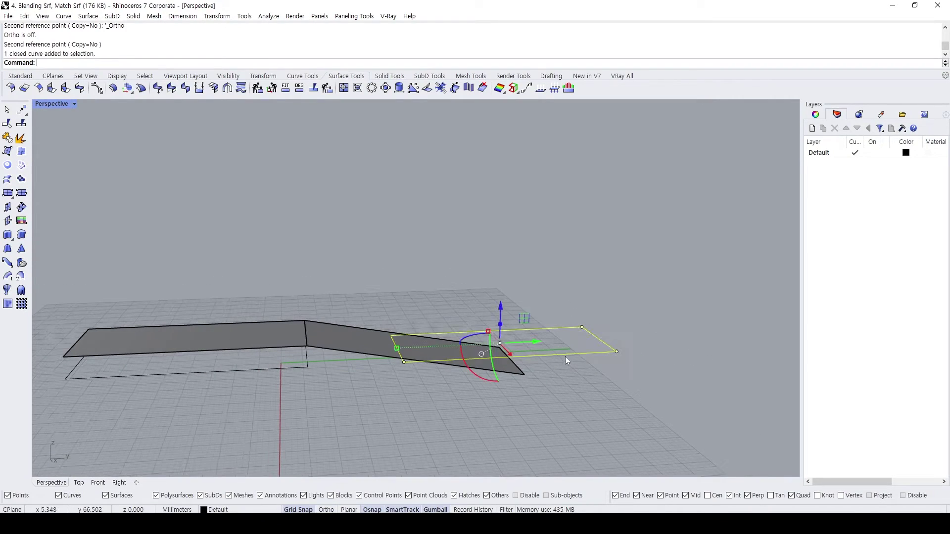
{"action": "key", "text": "Delete"}
{"action": "right_click_drag", "start_coordinate": [565, 357], "coordinate": [382, 375]}
Shift the sloped surface slightly along Y to leave a narrow gap from the flat surface
{"action": "left_click", "coordinate": [411, 349]}
{"action": "left_click_drag", "start_coordinate": [440, 346], "coordinate": [445, 345]}
{"action": "key", "text": "Escape"}
Set up a MatchSrf from the sloped surface's facing edge to the flat surface's edge
{"action": "type", "text": "MatchSrf"}
{"action": "key", "text": "Return"}
{"action": "scroll", "coordinate": [323, 342], "scroll_direction": "up", "scroll_amount": 3}
{"action": "left_click", "coordinate": [303, 346]}
{"action": "left_click", "coordinate": [297, 342]}
{"action": "right_click_drag", "start_coordinate": [297, 343], "coordinate": [531, 240]}
Compare Position, Tangency and Curvature continuity for the surface match, and cancel it
{"action": "left_click", "coordinate": [586, 170]}
{"action": "right_click_drag", "start_coordinate": [328, 354], "coordinate": [347, 327]}
{"action": "left_click", "coordinate": [601, 182]}
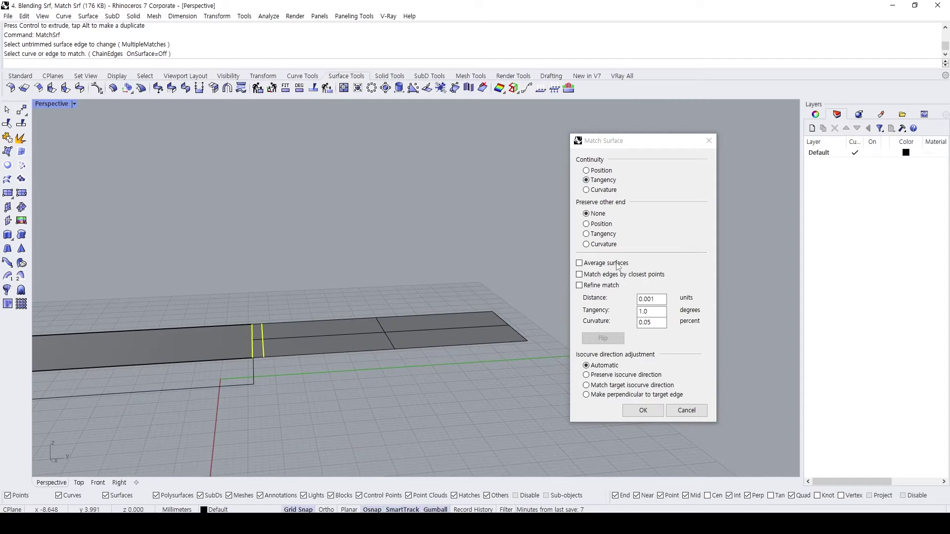
{"action": "left_click", "coordinate": [602, 190]}
{"action": "right_click_drag", "start_coordinate": [372, 384], "coordinate": [319, 333]}
{"action": "left_click", "coordinate": [601, 180]}
{"action": "left_click", "coordinate": [600, 171]}
{"action": "key", "text": "Escape"}
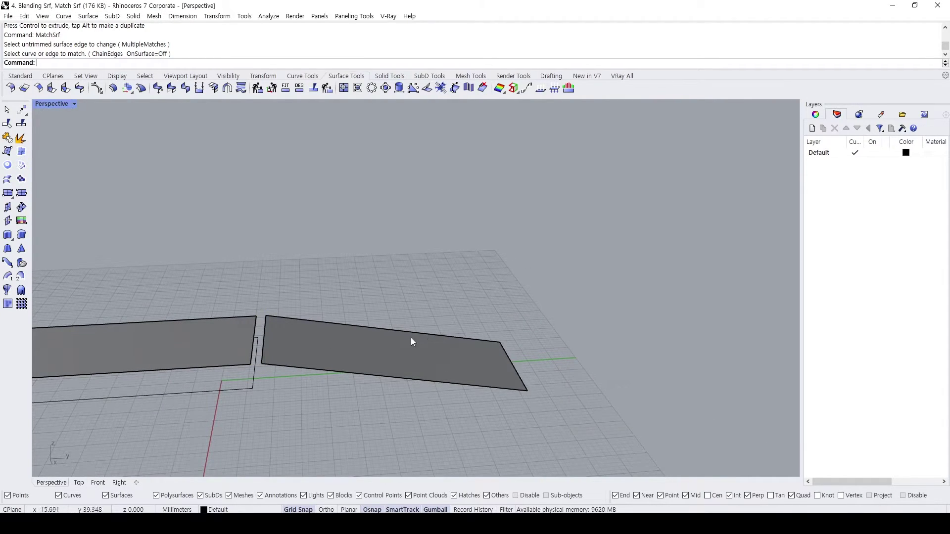
Turn on the control points of the sloped surface
{"action": "left_click", "coordinate": [417, 336]}
{"action": "right_click_drag", "start_coordinate": [278, 328], "coordinate": [398, 280]}
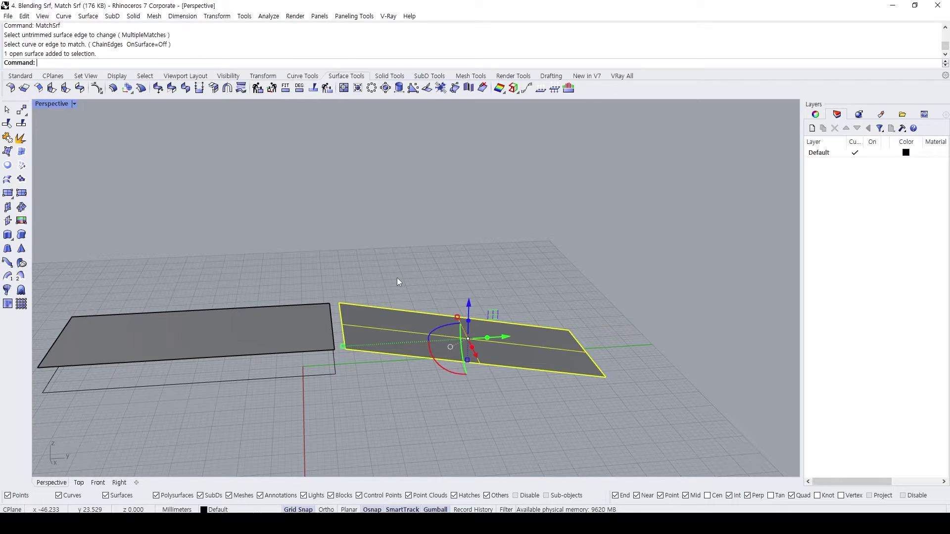
{"action": "scroll", "coordinate": [398, 280], "scroll_direction": "up", "scroll_amount": 2}
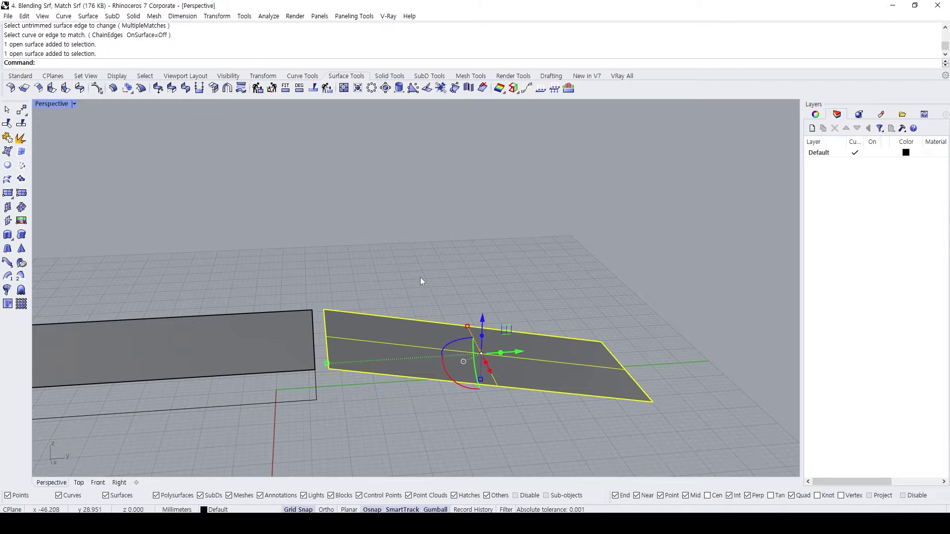
{"action": "key", "text": "F10"}
{"action": "left_click", "coordinate": [373, 323]}
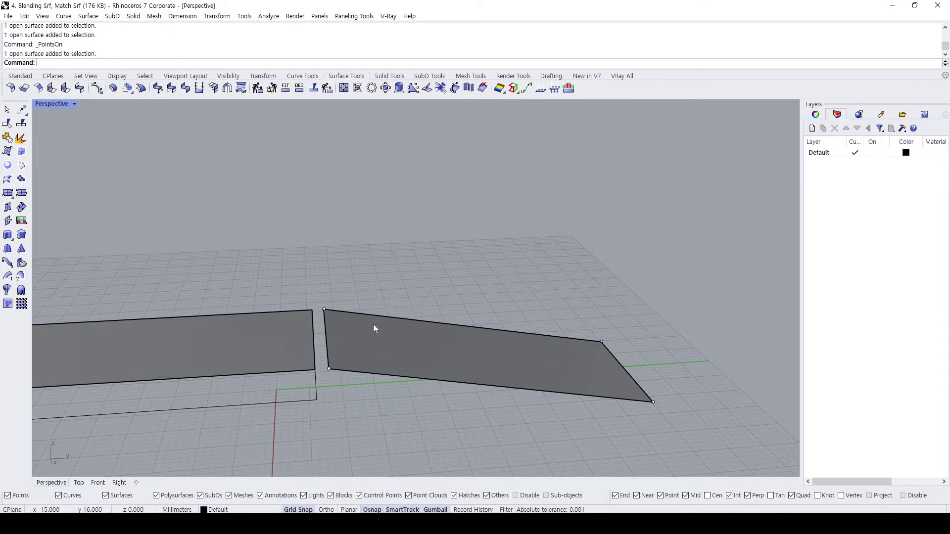
Examine the sloped surface's point counts and degrees in the Rebuild settings
{"action": "left_click", "coordinate": [376, 310]}
{"action": "type", "text": "rebuild"}
{"action": "key", "text": "Return"}
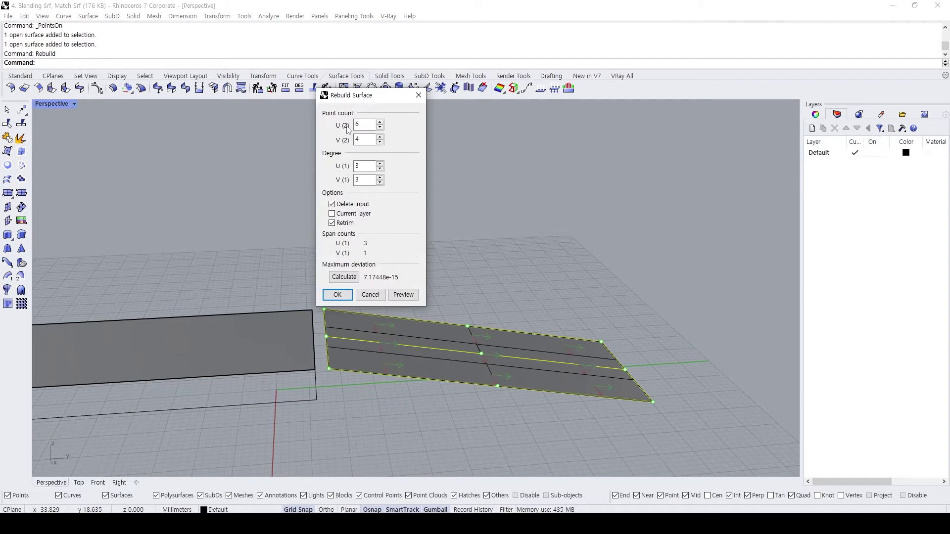
{"action": "left_click_drag", "start_coordinate": [354, 97], "coordinate": [533, 76]}
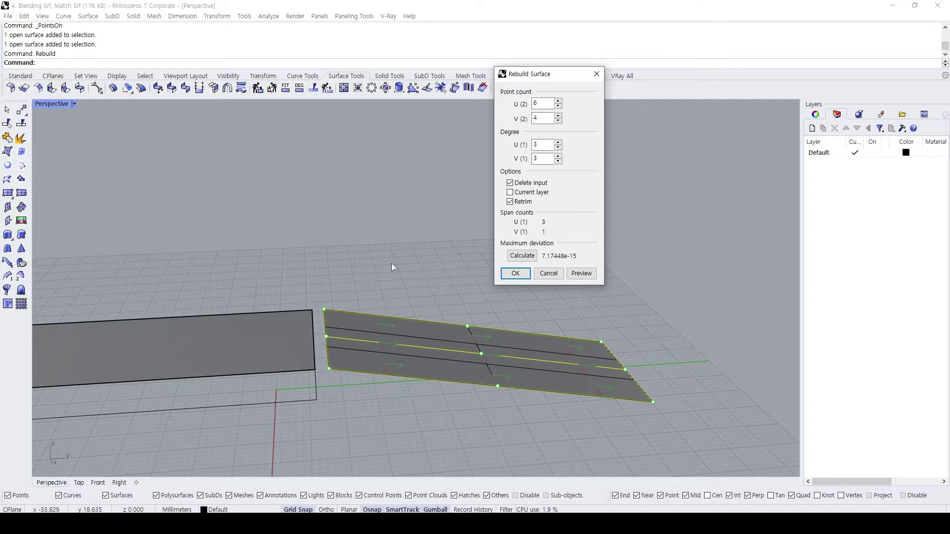
{"action": "key", "text": "Return"}
Try to match the sloped surface to the flat surface's edge before rebuilding it, stepping through the continuity options
{"action": "type", "text": "MatchSrf"}
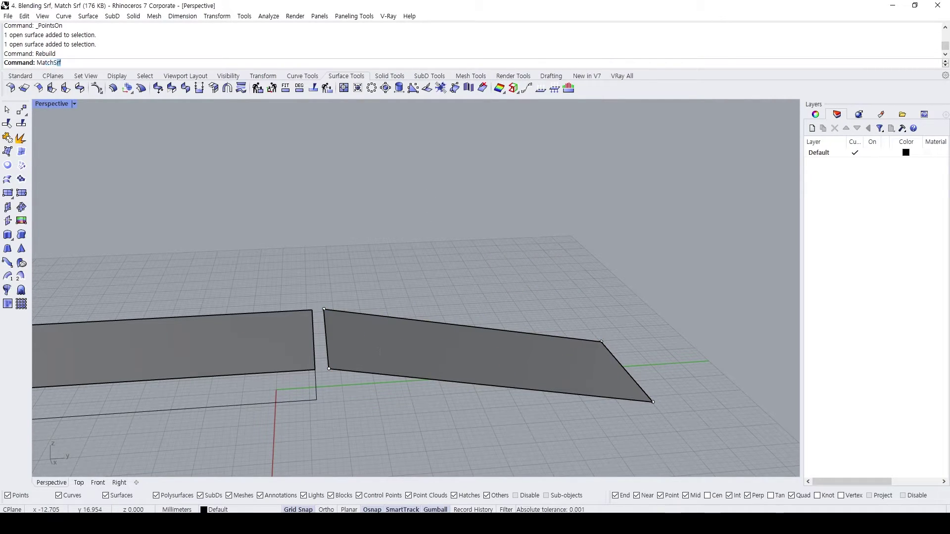
{"action": "key", "text": "Return"}
{"action": "left_click", "coordinate": [327, 344]}
{"action": "left_click", "coordinate": [314, 344]}
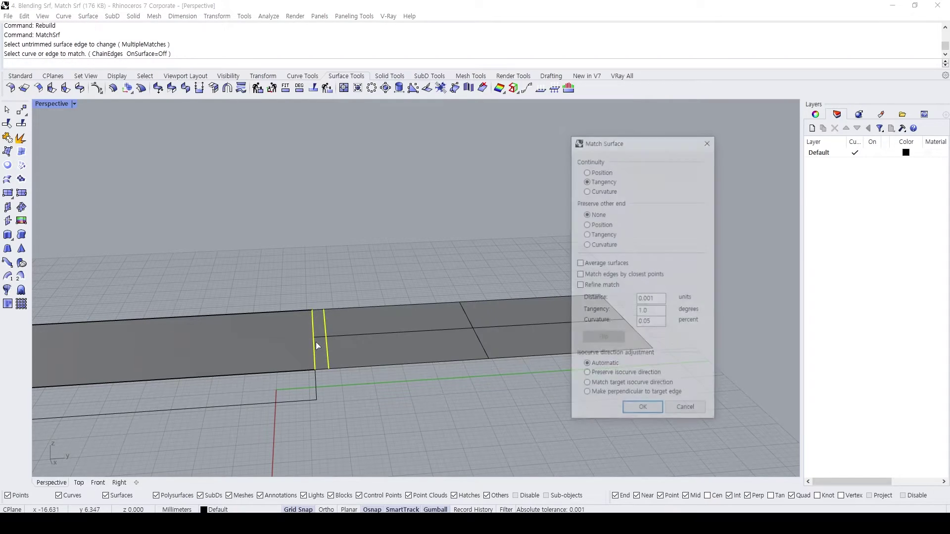
{"action": "key", "text": "Up"}
{"action": "key", "text": "Up"}
{"action": "key", "text": "Down"}
{"action": "key", "text": "Escape"}
Rebuild the sloped surface with 6 U points, 4 V points and degree 3 in both directions
{"action": "left_click", "coordinate": [421, 353]}
{"action": "type", "text": "Rebuild"}
{"action": "key", "text": "Return"}
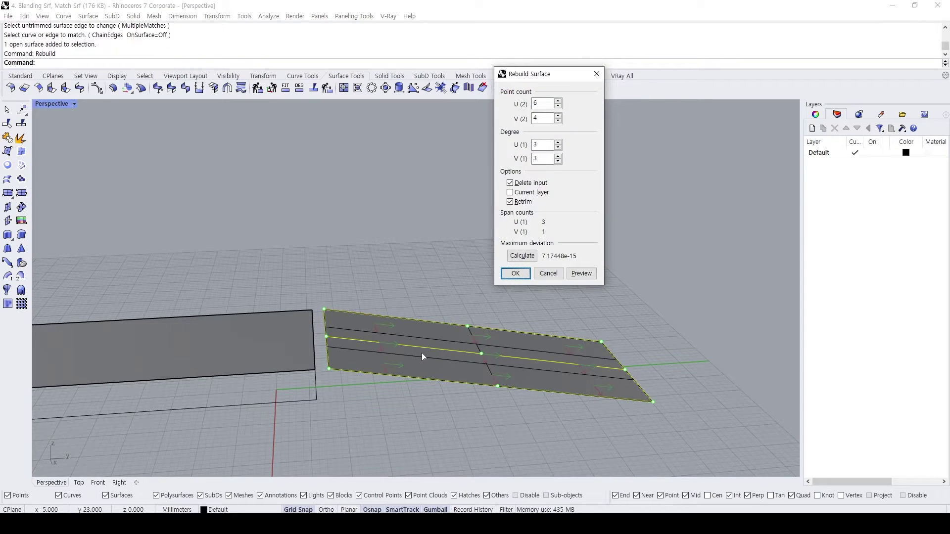
{"action": "left_click", "coordinate": [542, 119]}
{"action": "key", "text": "Return"}
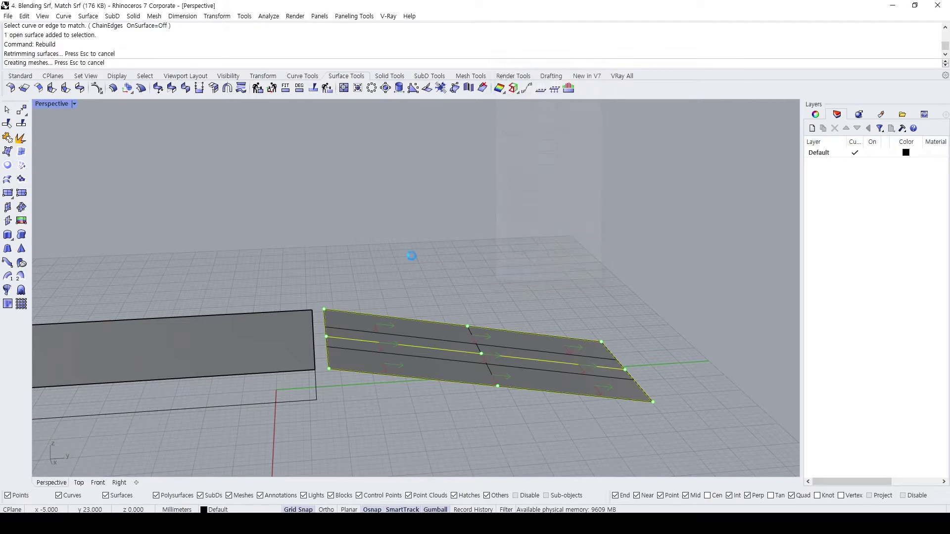
Display the rebuilt surface's control points, examine their layout, and hide them again
{"action": "key", "text": "F10"}
{"action": "right_click_drag", "start_coordinate": [303, 348], "coordinate": [321, 312]}
{"action": "key", "text": "Escape"}
{"action": "left_click", "coordinate": [347, 326]}
{"action": "key", "text": "F10"}
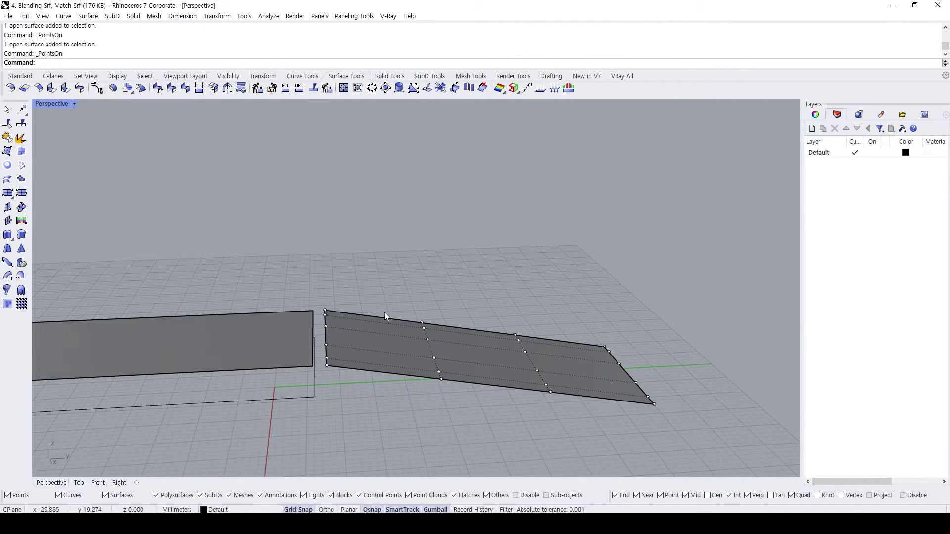
{"action": "key", "text": "Escape"}
{"action": "type", "text": "Mathcsrf"}
{"action": "left_click", "coordinate": [88, 74]}
{"action": "left_click", "coordinate": [325, 336]}
{"action": "left_click", "coordinate": [313, 341]}
{"action": "key", "text": "Escape"}
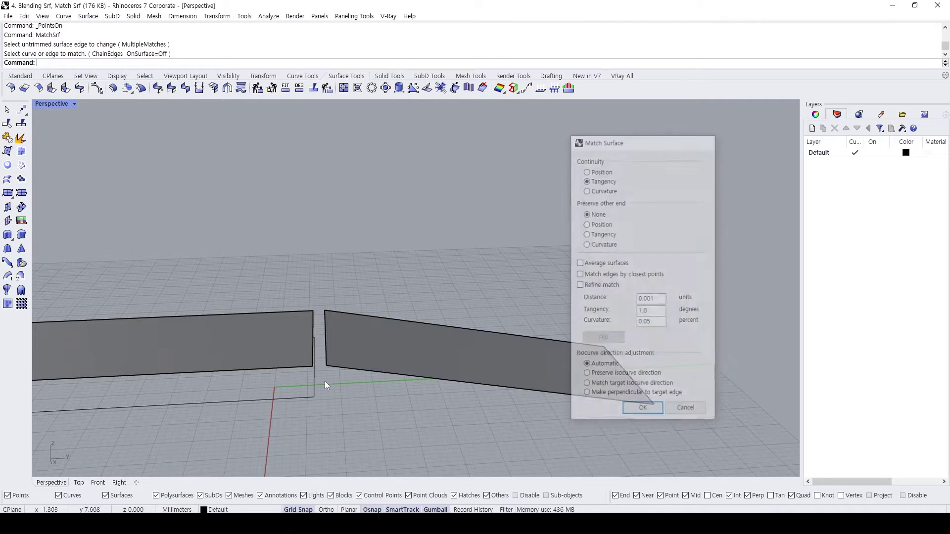
Match the rebuilt surface's facing edge to the flat surface's edge with MatchSrf, using Position continuity
{"action": "key", "text": "Return"}
{"action": "left_click", "coordinate": [325, 361]}
{"action": "left_click", "coordinate": [314, 368]}
{"action": "right_click_drag", "start_coordinate": [408, 293], "coordinate": [359, 257]}
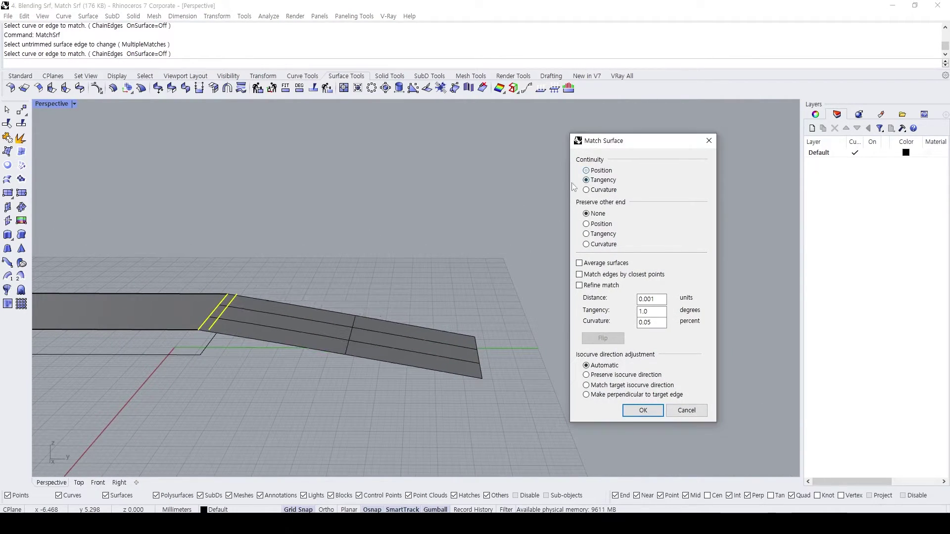
{"action": "left_click", "coordinate": [586, 170]}
{"action": "right_click_drag", "start_coordinate": [356, 297], "coordinate": [240, 338]}
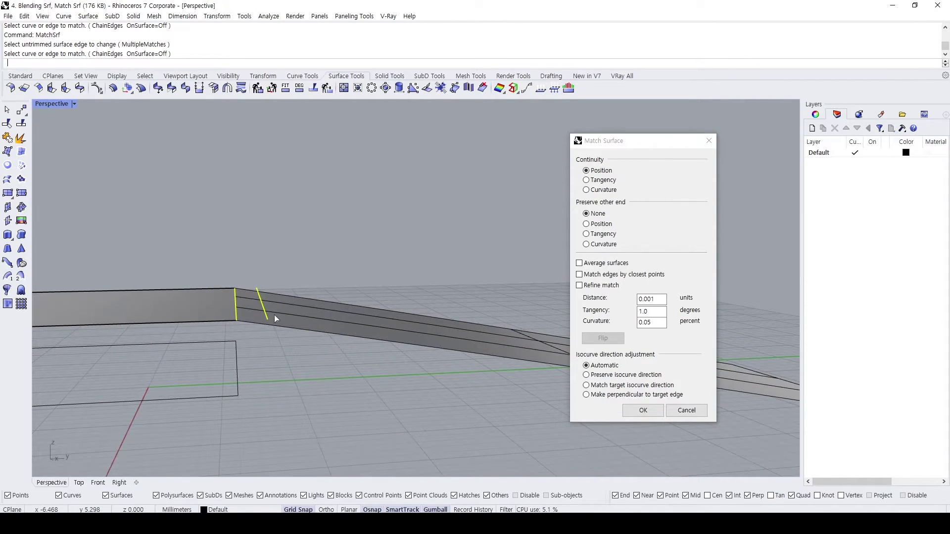
{"action": "scroll", "coordinate": [213, 319], "scroll_direction": "up", "scroll_amount": 3}
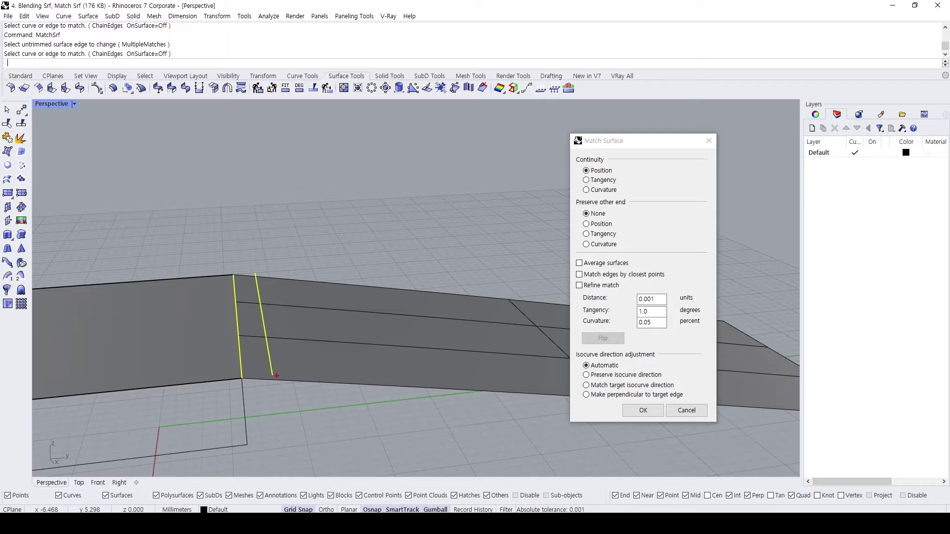
{"action": "left_click_drag", "start_coordinate": [230, 275], "coordinate": [261, 270]}
{"action": "mouse_move", "coordinate": [257, 315]}
{"action": "left_mouse_down"}
{"action": "mouse_move", "coordinate": [246, 341]}
{"action": "mouse_move", "coordinate": [273, 378]}
{"action": "left_mouse_up"}
{"action": "left_click_drag", "start_coordinate": [146, 322], "coordinate": [203, 319]}
{"action": "left_click_drag", "start_coordinate": [159, 275], "coordinate": [205, 281]}
{"action": "left_click_drag", "start_coordinate": [156, 388], "coordinate": [198, 387]}
{"action": "mouse_move", "coordinate": [266, 273]}
{"action": "left_mouse_down"}
{"action": "mouse_move", "coordinate": [296, 271]}
{"action": "mouse_move", "coordinate": [303, 258]}
{"action": "left_mouse_up"}
{"action": "mouse_move", "coordinate": [286, 303]}
{"action": "left_mouse_down"}
{"action": "mouse_move", "coordinate": [292, 324]}
{"action": "mouse_move", "coordinate": [303, 307]}
{"action": "left_mouse_up"}
{"action": "mouse_move", "coordinate": [303, 355]}
{"action": "left_mouse_down"}
{"action": "mouse_move", "coordinate": [308, 384]}
{"action": "mouse_move", "coordinate": [341, 352]}
{"action": "left_mouse_up"}
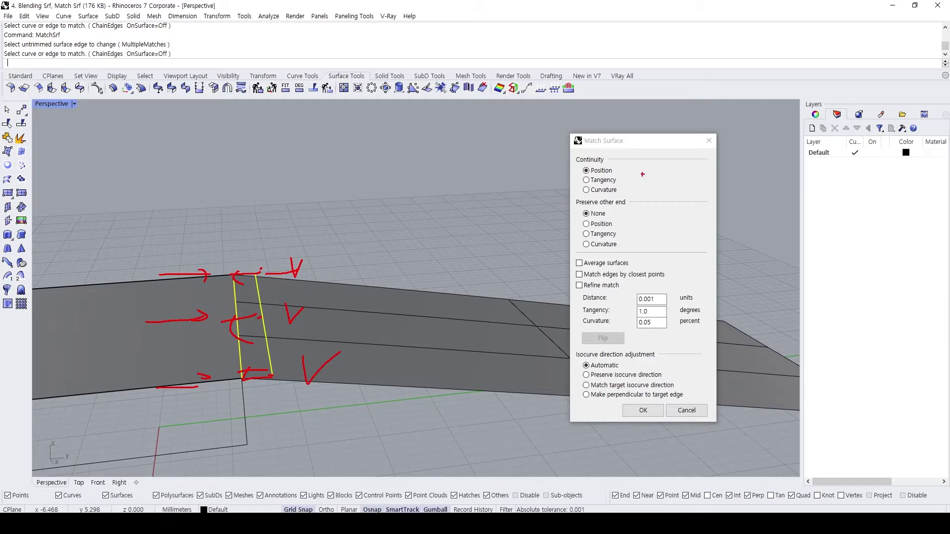
Change the match continuity to Tangency and on to Curvature, comparing the surface shape from different angles
{"action": "left_click", "coordinate": [586, 180]}
{"action": "mouse_move", "coordinate": [297, 322]}
{"action": "right_mouse_down"}
{"action": "mouse_move", "coordinate": [293, 333]}
{"action": "mouse_move", "coordinate": [297, 275]}
{"action": "right_mouse_up"}
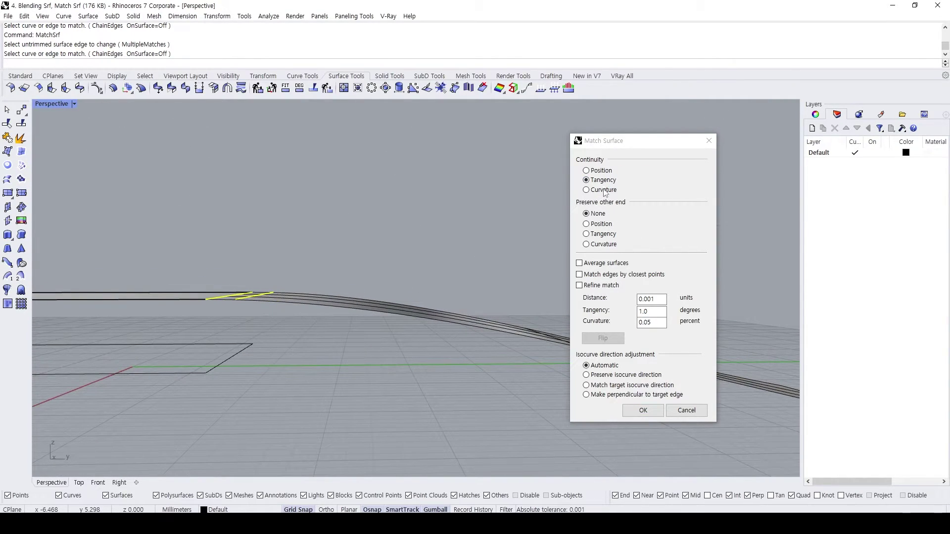
{"action": "left_click", "coordinate": [587, 190]}
{"action": "right_click_drag", "start_coordinate": [357, 261], "coordinate": [381, 269]}
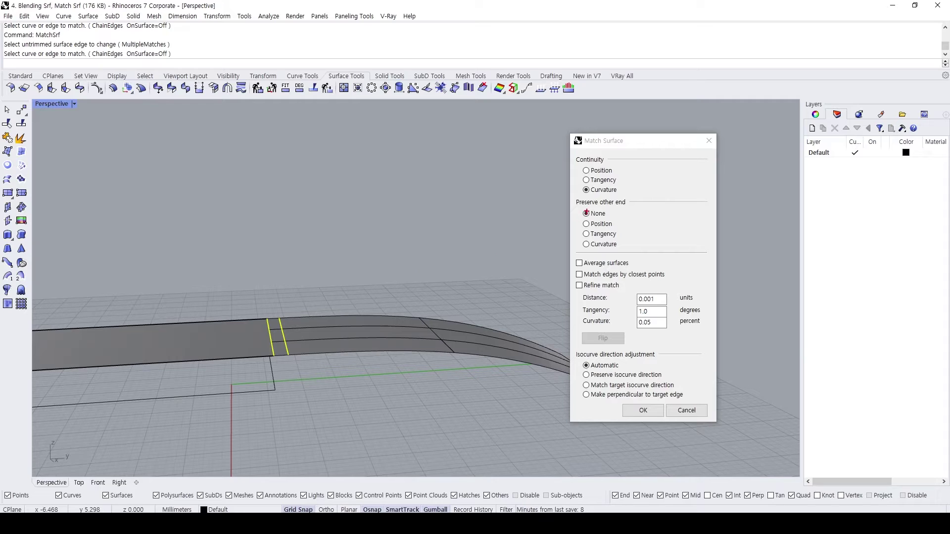
{"action": "left_click_drag", "start_coordinate": [571, 190], "coordinate": [703, 250]}
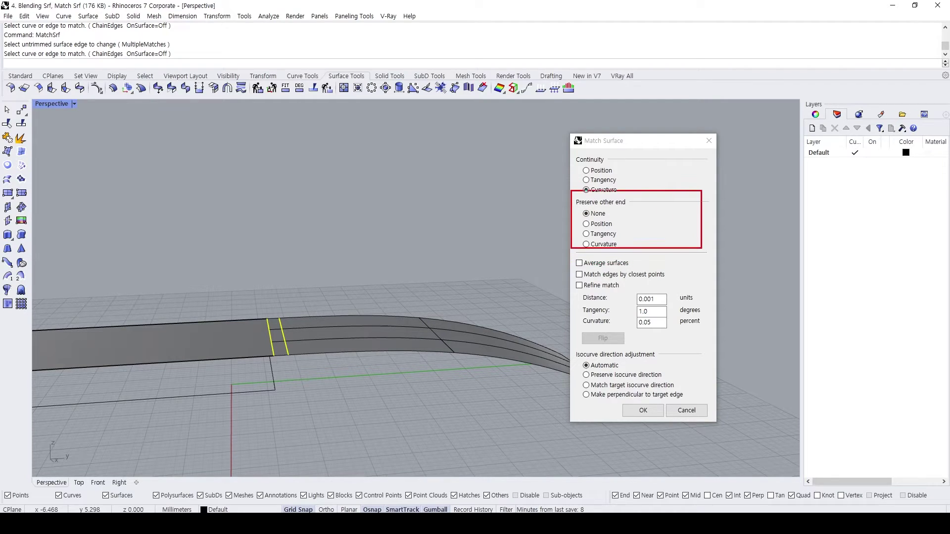
{"action": "left_click_drag", "start_coordinate": [452, 328], "coordinate": [531, 307]}
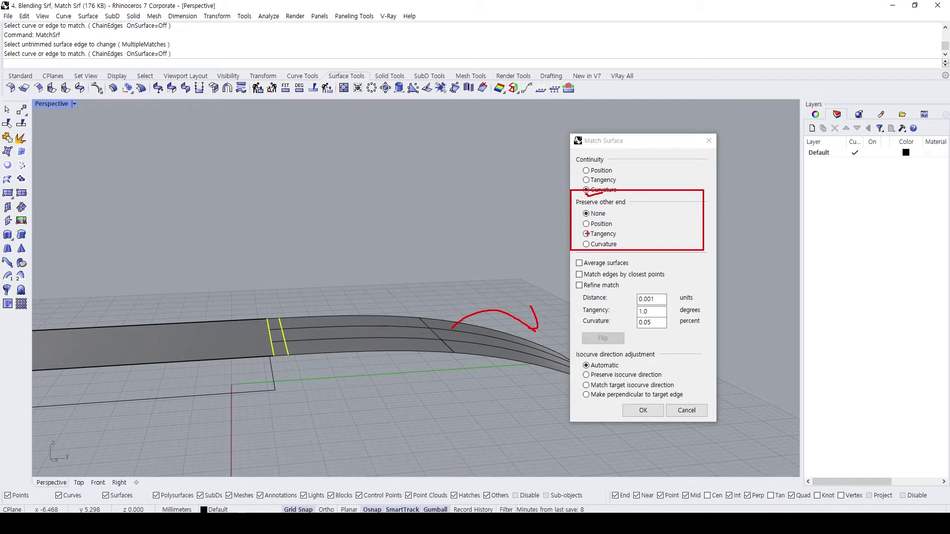
{"action": "left_click_drag", "start_coordinate": [584, 236], "coordinate": [618, 231]}
{"action": "mouse_move", "coordinate": [583, 241]}
{"action": "left_mouse_down"}
{"action": "mouse_move", "coordinate": [632, 239]}
{"action": "mouse_move", "coordinate": [571, 268]}
{"action": "mouse_move", "coordinate": [644, 273]}
{"action": "left_mouse_up"}
{"action": "left_click_drag", "start_coordinate": [188, 336], "coordinate": [211, 317]}
{"action": "left_click_drag", "start_coordinate": [301, 313], "coordinate": [326, 318]}
{"action": "left_click_drag", "start_coordinate": [154, 341], "coordinate": [231, 333]}
{"action": "left_click_drag", "start_coordinate": [306, 352], "coordinate": [303, 318]}
{"action": "left_click_drag", "start_coordinate": [98, 326], "coordinate": [113, 306]}
{"action": "left_click_drag", "start_coordinate": [118, 294], "coordinate": [123, 331]}
{"action": "left_click_drag", "start_coordinate": [127, 339], "coordinate": [140, 337]}
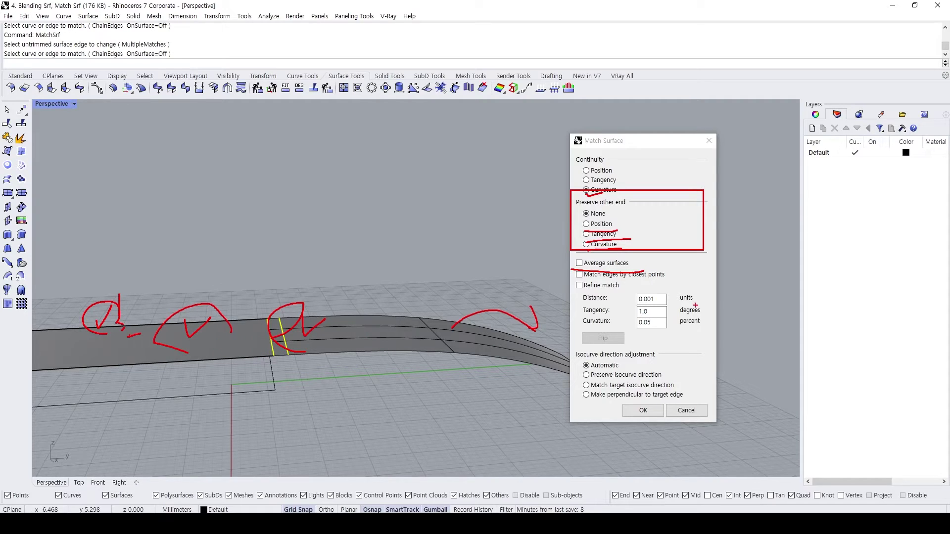
{"action": "left_click_drag", "start_coordinate": [580, 283], "coordinate": [668, 278]}
{"action": "left_click_drag", "start_coordinate": [583, 294], "coordinate": [623, 292]}
{"action": "left_click_drag", "start_coordinate": [599, 380], "coordinate": [649, 378]}
{"action": "mouse_move", "coordinate": [599, 391]}
{"action": "left_mouse_down"}
{"action": "mouse_move", "coordinate": [652, 389]}
{"action": "mouse_move", "coordinate": [670, 404]}
{"action": "left_mouse_up"}
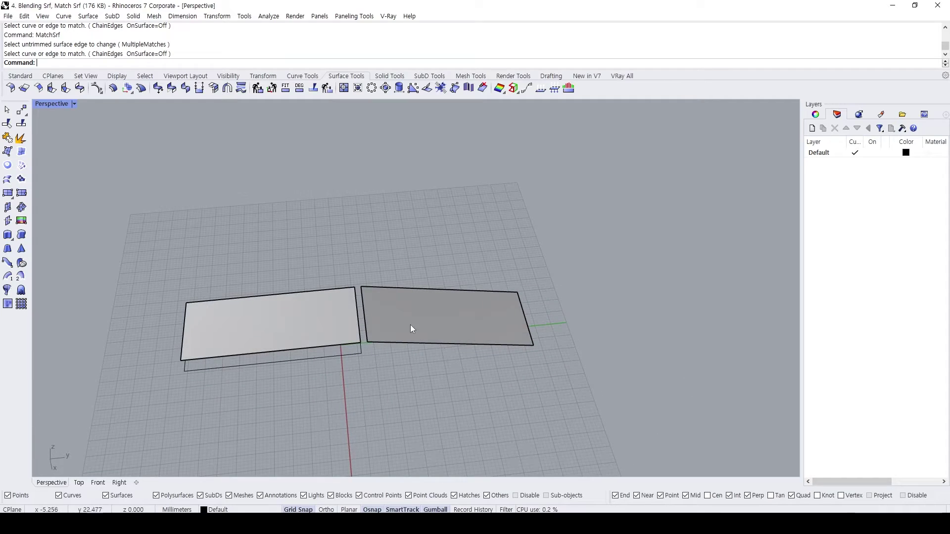
Draw a slanted straight line across the sloped surface, from one long edge to the other, near its end facing the flat surface
{"action": "left_click", "coordinate": [410, 324]}
{"action": "left_click", "coordinate": [363, 273]}
{"action": "scroll", "coordinate": [382, 260], "scroll_direction": "down", "scroll_amount": 3}
{"action": "scroll", "coordinate": [382, 260], "scroll_direction": "up", "scroll_amount": 2}
{"action": "left_click", "coordinate": [376, 301]}
{"action": "left_click", "coordinate": [388, 259]}
{"action": "right_click_drag", "start_coordinate": [394, 309], "coordinate": [401, 342]}
{"action": "type", "text": "l"}
{"action": "key", "text": "Return"}
{"action": "left_click", "coordinate": [400, 340]}
{"action": "left_click", "coordinate": [424, 286]}
{"action": "key", "text": "Return"}
Trim away the part of the sloped surface between the slanted line and the flat surface
{"action": "type", "text": "tr"}
{"action": "key", "text": "Return"}
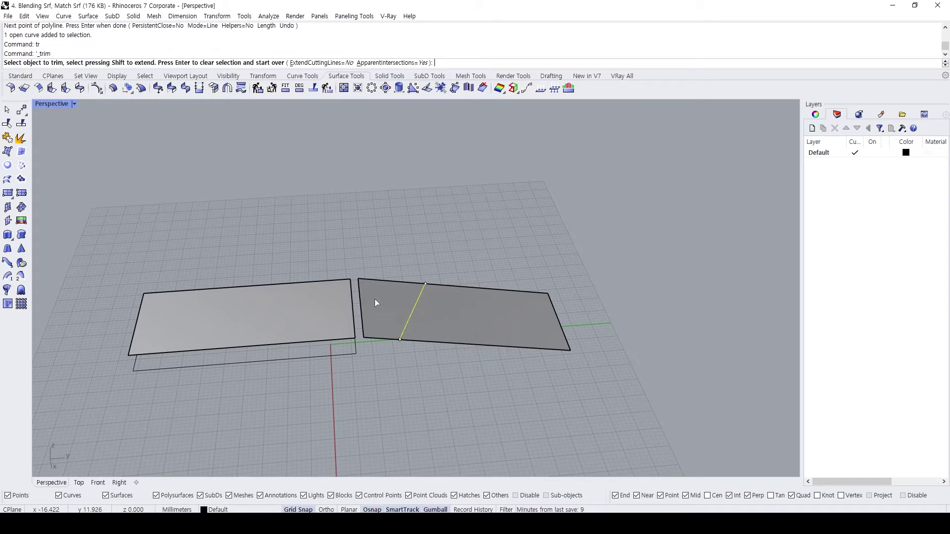
{"action": "left_click", "coordinate": [376, 303]}
{"action": "key", "text": "Return"}
{"action": "scroll", "coordinate": [407, 297], "scroll_direction": "up", "scroll_amount": 2}
{"action": "left_click", "coordinate": [421, 310]}
{"action": "left_click", "coordinate": [411, 250]}
{"action": "right_click_drag", "start_coordinate": [411, 250], "coordinate": [399, 337]}
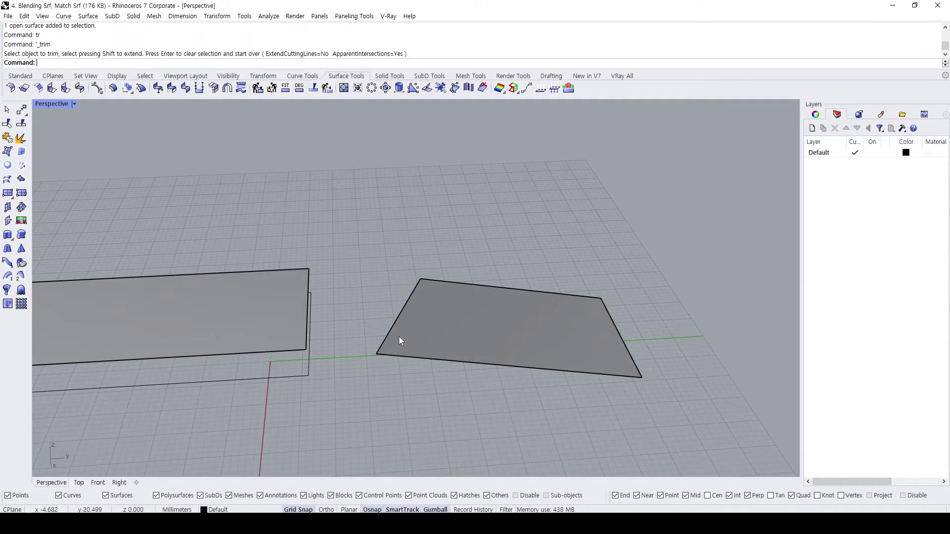
Start MatchSrf to read which kind of surface edge its first prompt requires, and cancel the command
{"action": "left_click", "coordinate": [423, 345]}
{"action": "key", "text": "Escape"}
{"action": "type", "text": "MatchSrf"}
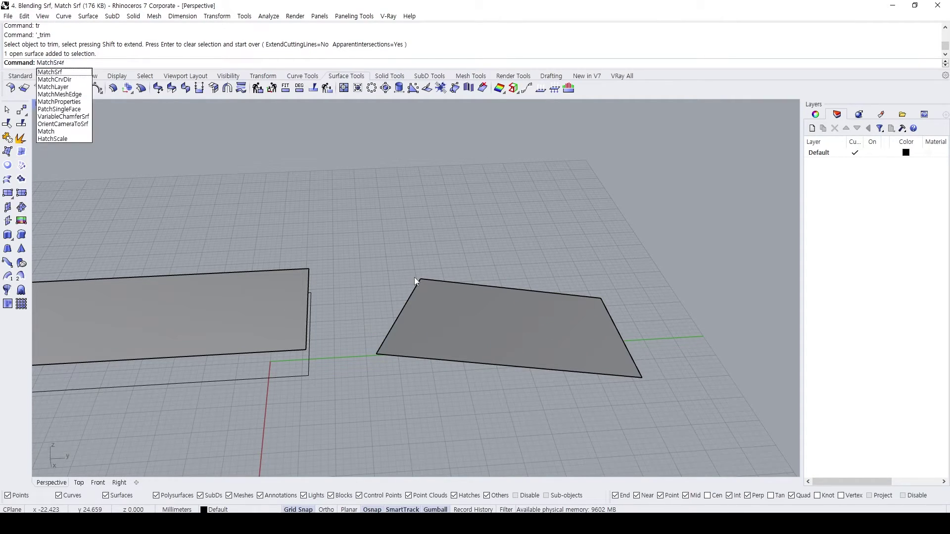
{"action": "key", "text": "Return"}
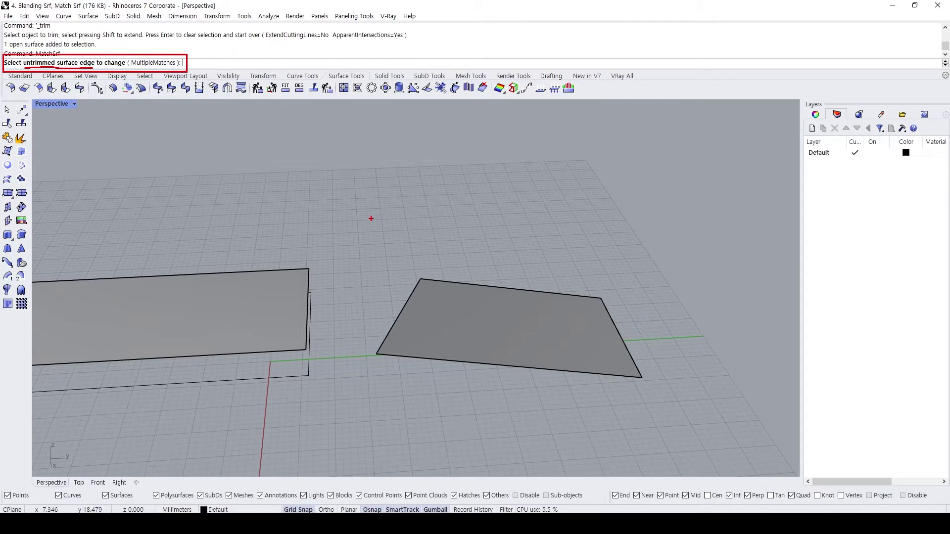
{"action": "key", "text": "Escape"}
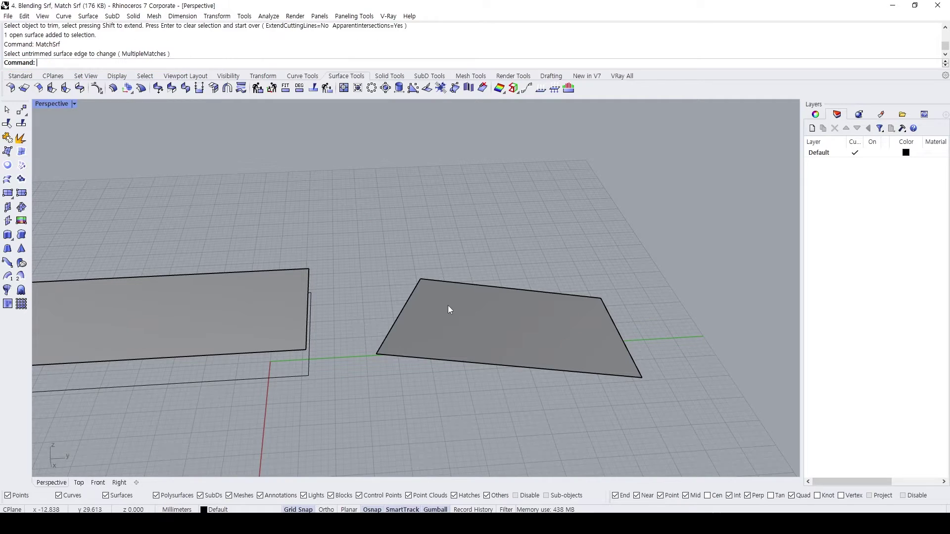
Check the cut surface's type in its object properties and display its control points
{"action": "left_click", "coordinate": [450, 310]}
{"action": "left_click", "coordinate": [815, 114]}
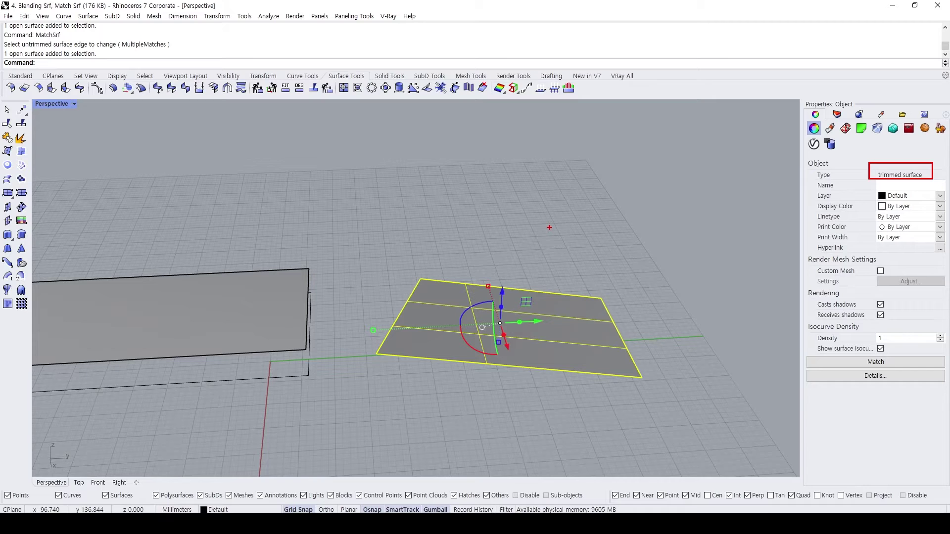
{"action": "left_click", "coordinate": [479, 255]}
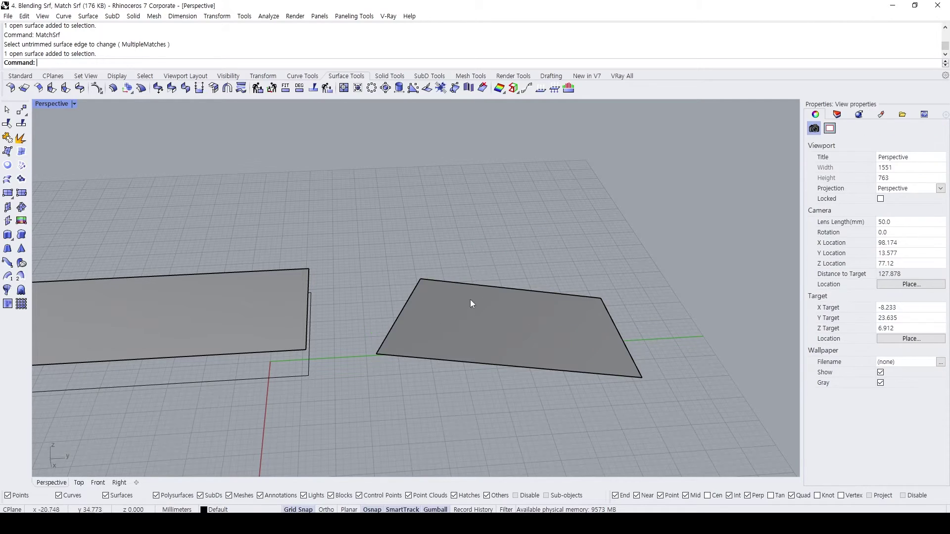
{"action": "left_click", "coordinate": [469, 323]}
{"action": "key", "text": "F10"}
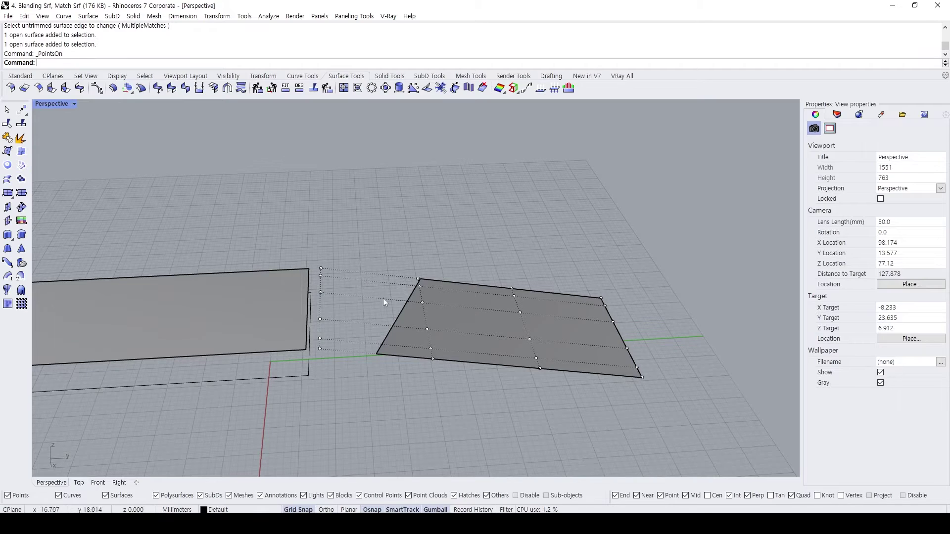
{"action": "mouse_move", "coordinate": [307, 256]}
{"action": "left_mouse_down", "text": "ctrl"}
{"action": "mouse_move", "coordinate": [340, 390]}
{"action": "mouse_move", "coordinate": [347, 364]}
{"action": "left_mouse_up", "text": "ctrl"}
{"action": "left_click_drag", "start_coordinate": [411, 241], "coordinate": [446, 371], "text": "ctrl"}
{"action": "left_click_drag", "start_coordinate": [512, 263], "coordinate": [549, 379], "text": "ctrl"}
{"action": "left_click_drag", "start_coordinate": [613, 279], "coordinate": [661, 402], "text": "ctrl"}
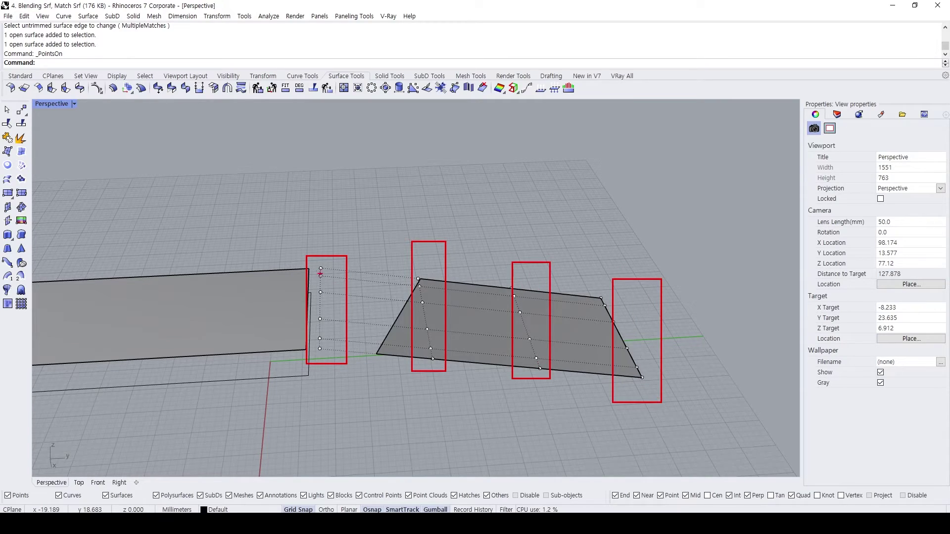
{"action": "left_click_drag", "start_coordinate": [322, 233], "coordinate": [331, 243]}
{"action": "left_click_drag", "start_coordinate": [422, 227], "coordinate": [449, 225]}
{"action": "left_click_drag", "start_coordinate": [535, 242], "coordinate": [553, 253]}
{"action": "left_click_drag", "start_coordinate": [364, 371], "coordinate": [429, 271]}
{"action": "mouse_move", "coordinate": [360, 291]}
{"action": "left_mouse_down"}
{"action": "mouse_move", "coordinate": [373, 252]}
{"action": "mouse_move", "coordinate": [376, 283]}
{"action": "left_mouse_up"}
{"action": "left_click_drag", "start_coordinate": [395, 286], "coordinate": [380, 308]}
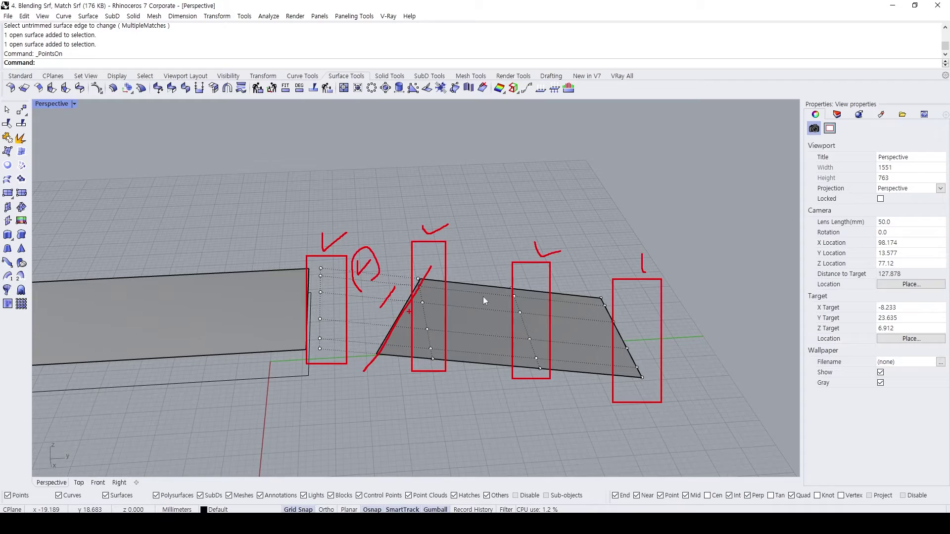
Hide the control points, remove the trim at the slanted edge with Untrim, and undo the untrimming
{"action": "left_click", "coordinate": [489, 292]}
{"action": "key", "text": "Escape"}
{"action": "left_click", "coordinate": [515, 321]}
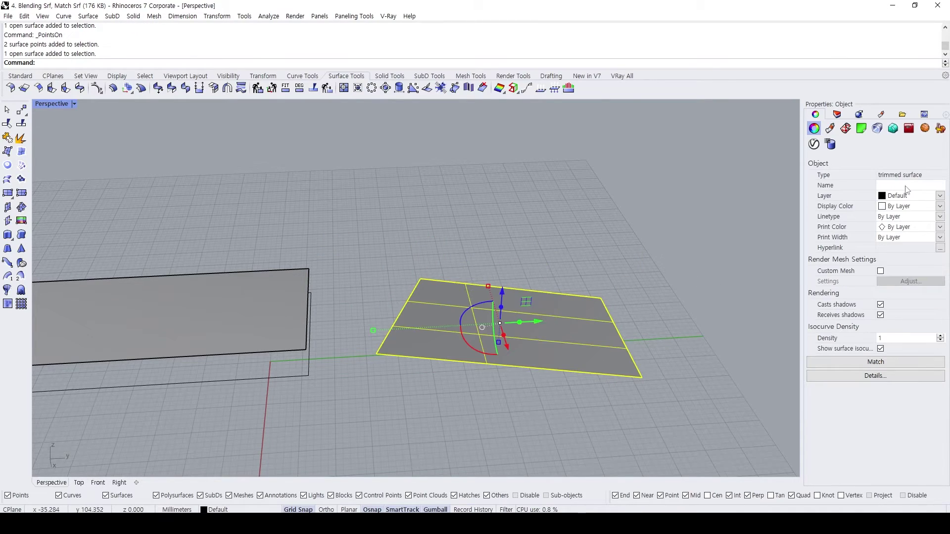
{"action": "key", "text": "Escape"}
{"action": "type", "text": "untrim"}
{"action": "key", "text": "Return"}
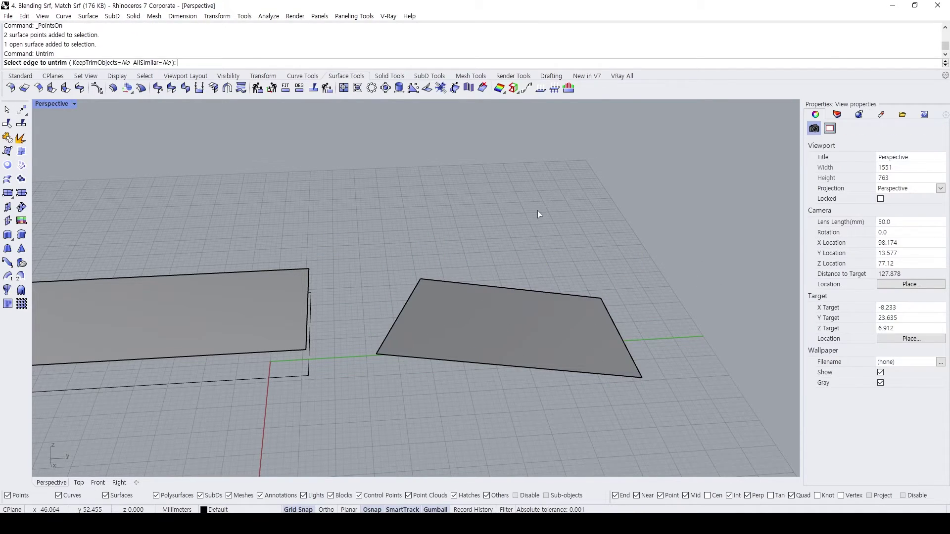
{"action": "left_click", "coordinate": [409, 302]}
{"action": "key", "text": "ctrl+z"}
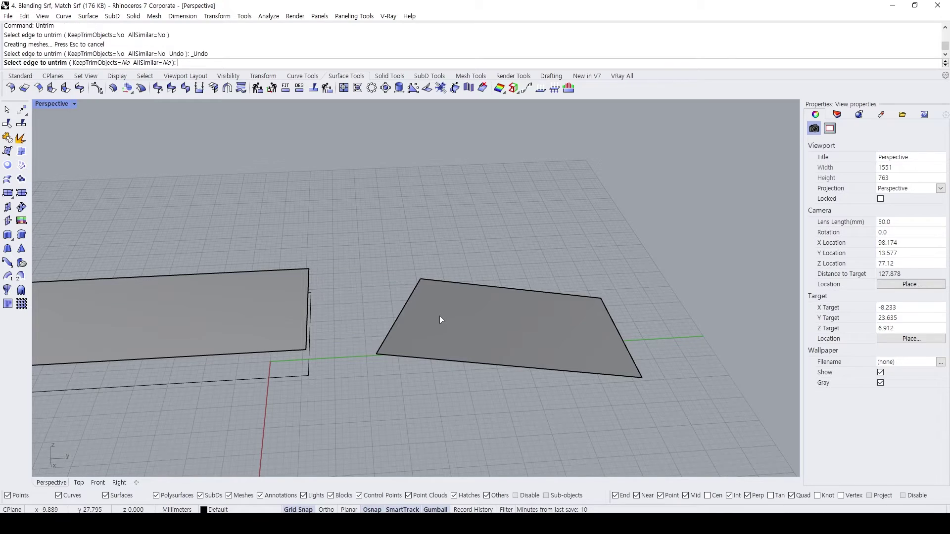
{"action": "key", "text": "Escape"}
Extract a U-direction isocurve from the trimmed surface, close to the far corner of its slanted edge
{"action": "left_click", "coordinate": [442, 290]}
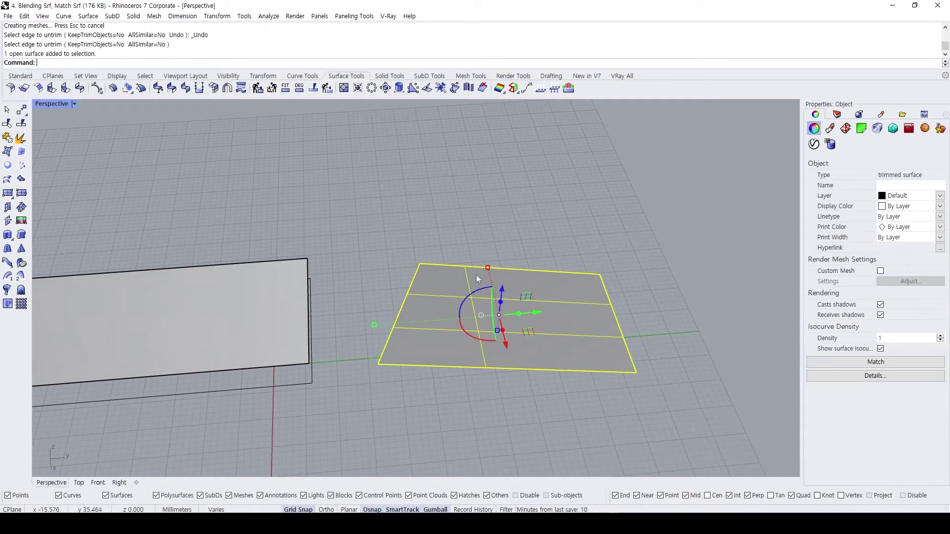
{"action": "type", "text": "extractiso"}
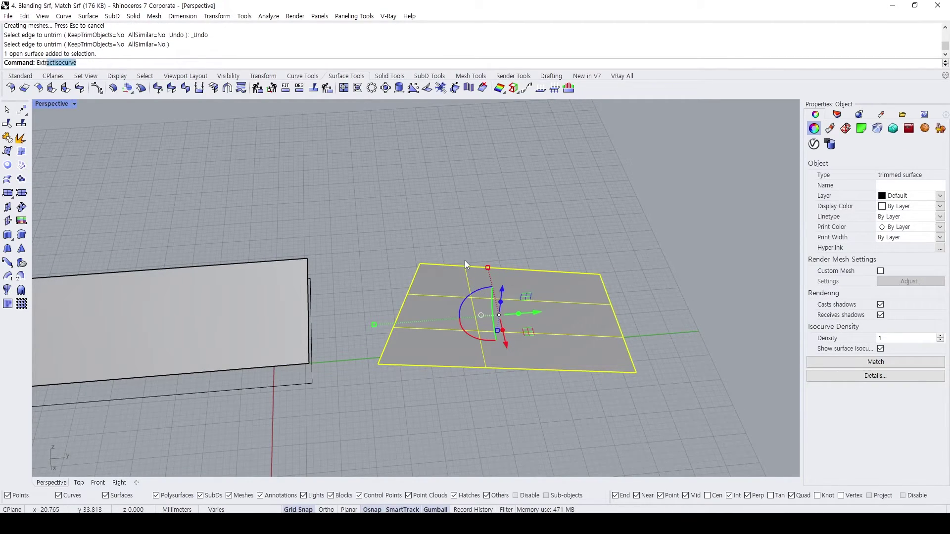
{"action": "key", "text": "Return"}
{"action": "left_click", "coordinate": [436, 262]}
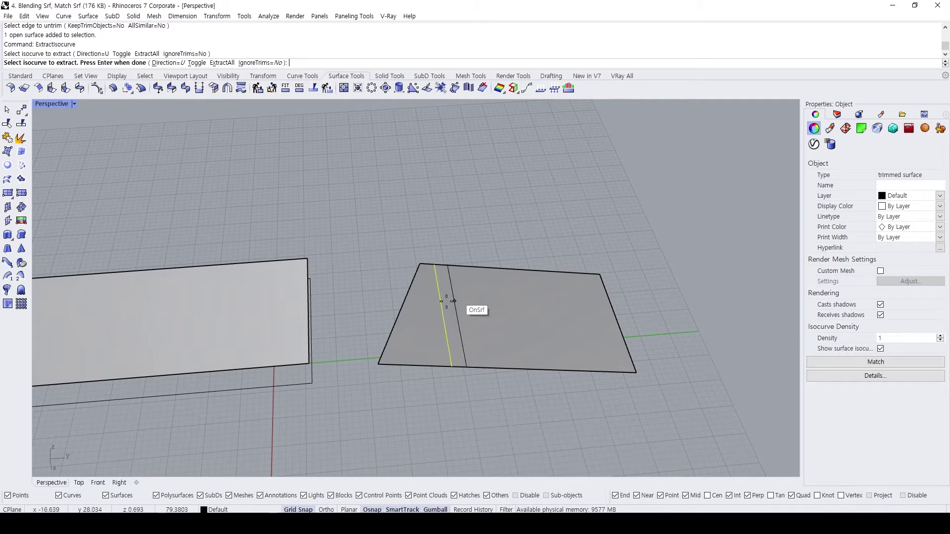
{"action": "key", "text": "Return"}
Trim off the wedge between the slanted edge and the extracted isocurve, and examine the remaining surface's control points
{"action": "type", "text": "trim"}
{"action": "key", "text": "Return"}
{"action": "left_click", "coordinate": [418, 319]}
{"action": "key", "text": "Return"}
{"action": "left_click", "coordinate": [471, 310]}
{"action": "key", "text": "F10"}
{"action": "key", "text": "Escape"}
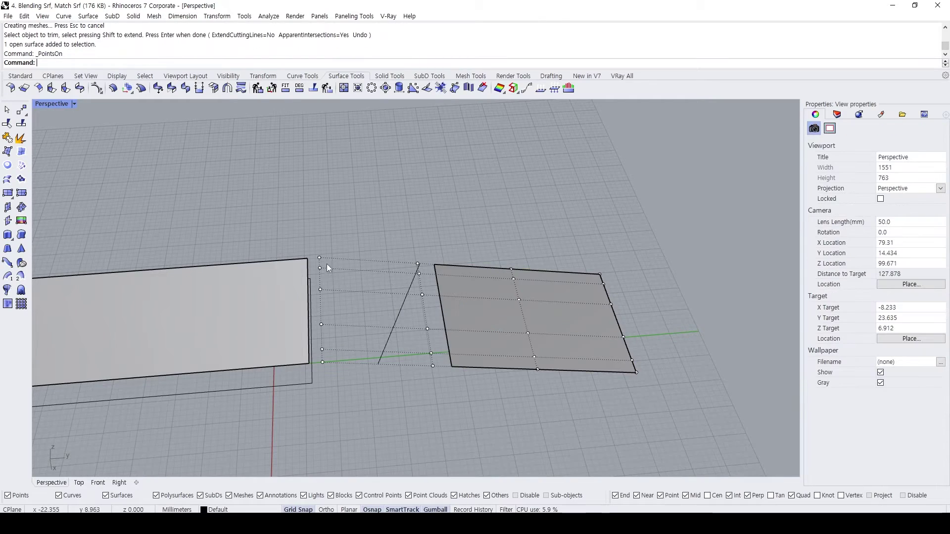
{"action": "key", "text": "Escape"}
Shrink the isocurve-trimmed surface with ShrinkTrimmedSrf and display its control points along the new edge
{"action": "left_click", "coordinate": [467, 288]}
{"action": "type", "text": "ShrinkTrimmedSrf"}
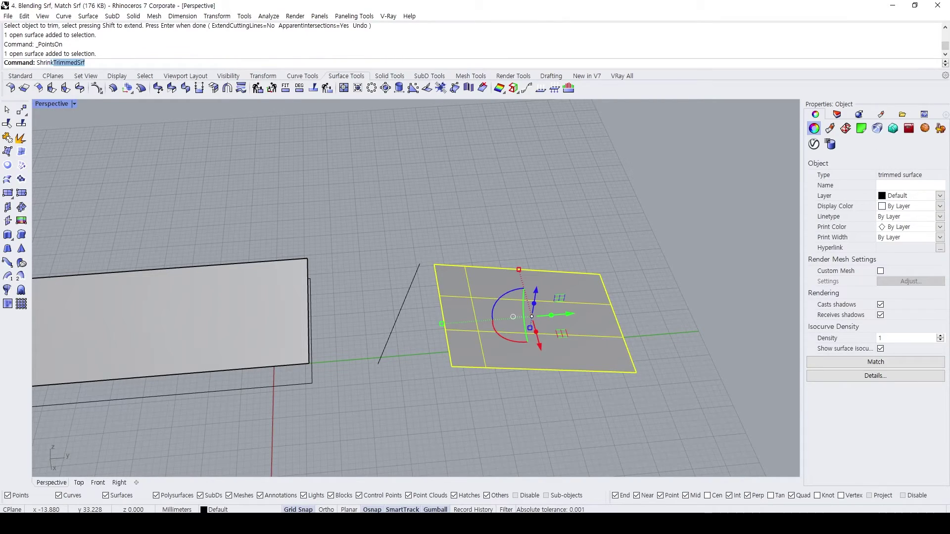
{"action": "key", "text": "Return"}
{"action": "key", "text": "F10"}
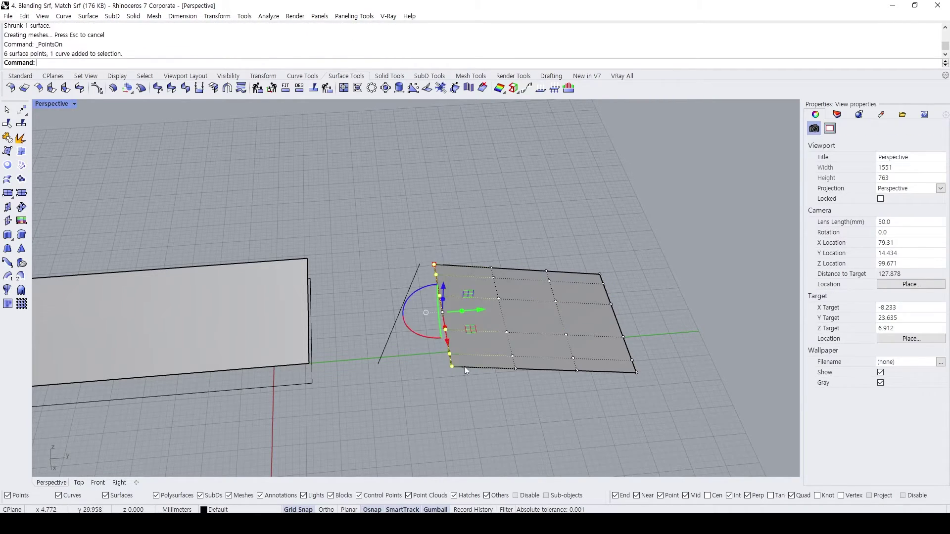
Undo the surface shrink and the isocurve trim, and delete the extracted isocurve
{"action": "key", "text": "ctrl+z"}
{"action": "key", "text": "ctrl+z"}
{"action": "key", "text": "Escape"}
{"action": "left_click", "coordinate": [442, 299]}
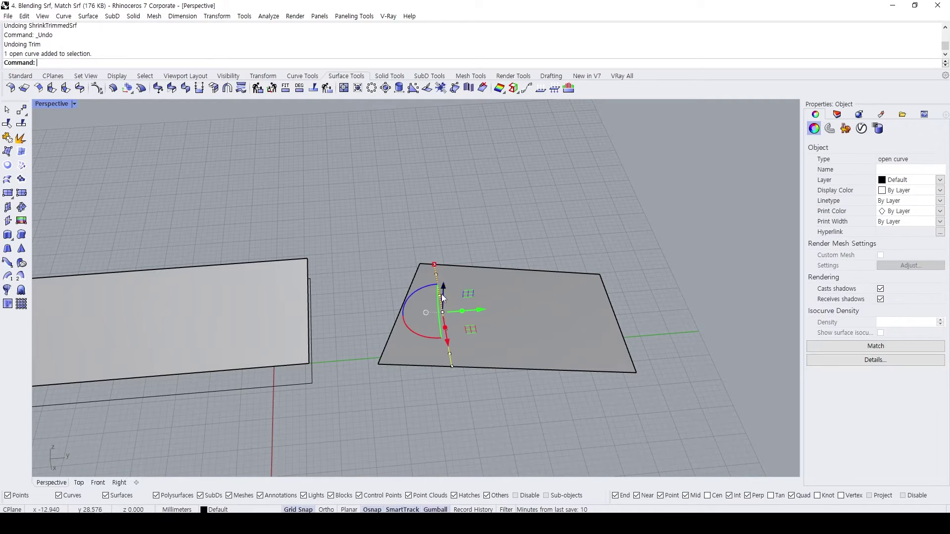
{"action": "key", "text": "Delete"}
Shrink the slanted-edge trimmed surface, examine its control points beside the slanted edge, and hide them again
{"action": "left_click", "coordinate": [453, 293]}
{"action": "type", "text": "sr"}
{"action": "key", "text": "Return"}
{"action": "key", "text": "F10"}
{"action": "left_click_drag", "start_coordinate": [364, 250], "coordinate": [400, 388]}
{"action": "left_click", "coordinate": [410, 215]}
{"action": "right_click_drag", "start_coordinate": [452, 265], "coordinate": [435, 304]}
{"action": "key", "text": "F11"}
Create a new surface from four corner points snapped to the corners of the trimmed surface
{"action": "type", "text": "4sf"}
{"action": "key", "text": "Return"}
{"action": "left_click", "coordinate": [610, 300]}
{"action": "left_click", "coordinate": [425, 274]}
{"action": "left_click", "coordinate": [376, 352]}
{"action": "left_click", "coordinate": [638, 389]}
Display the control points of the new four-corner surface and of the overlapping trimmed surface to compare them
{"action": "left_click", "coordinate": [546, 315]}
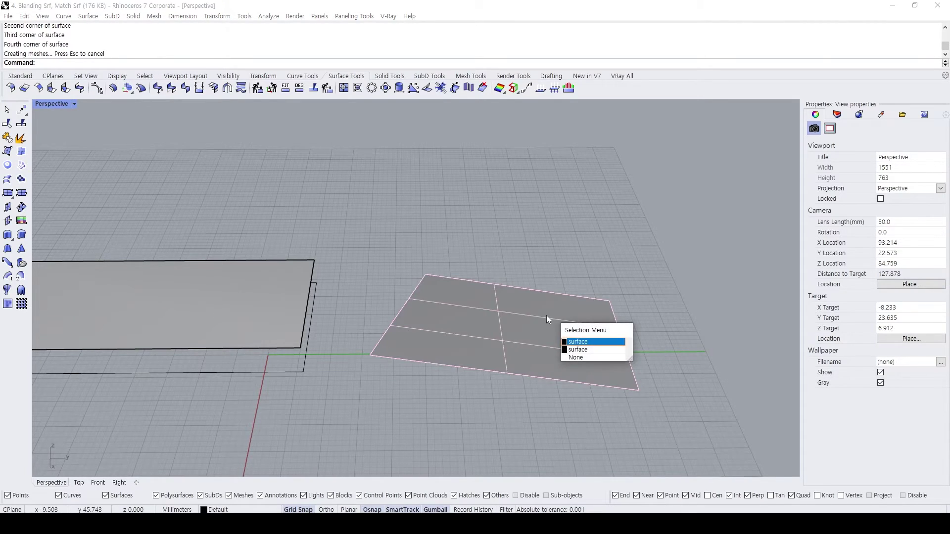
{"action": "left_click", "coordinate": [591, 346]}
{"action": "key", "text": "F10"}
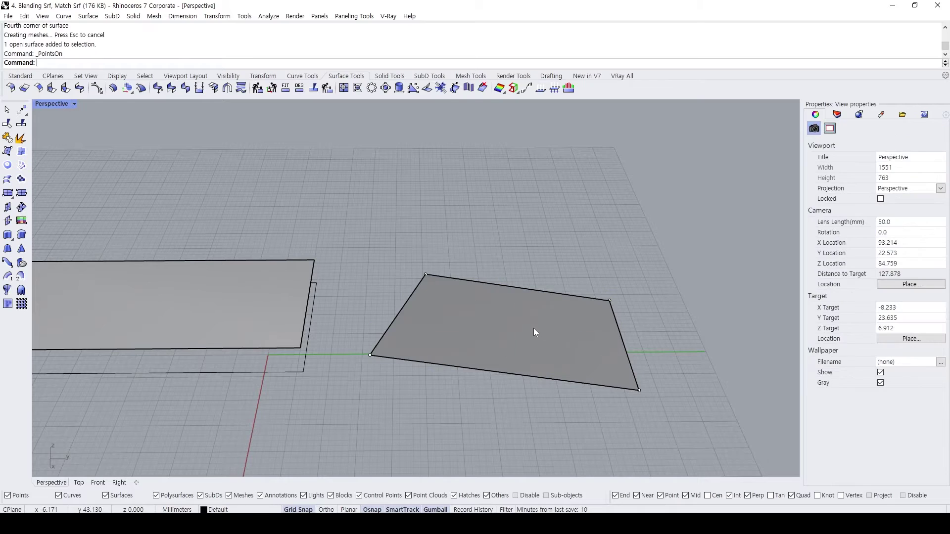
{"action": "left_click", "coordinate": [529, 330]}
{"action": "left_click", "coordinate": [565, 348]}
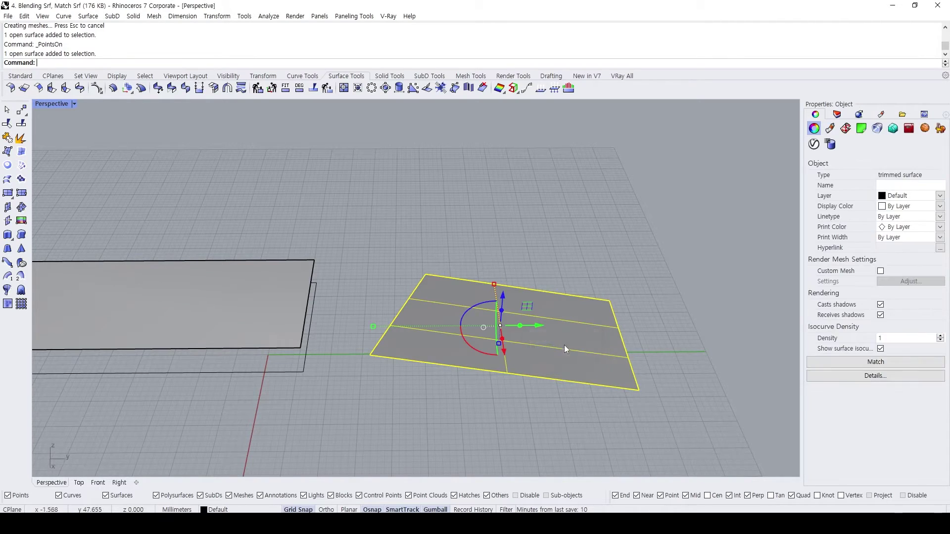
{"action": "key", "text": "F10"}
Delete the overlapping trimmed surface and display the control points of the remaining four-corner surface
{"action": "left_click", "coordinate": [455, 304]}
{"action": "left_click", "coordinate": [489, 326]}
{"action": "key", "text": "Delete"}
{"action": "left_click", "coordinate": [468, 300]}
{"action": "key", "text": "F10"}
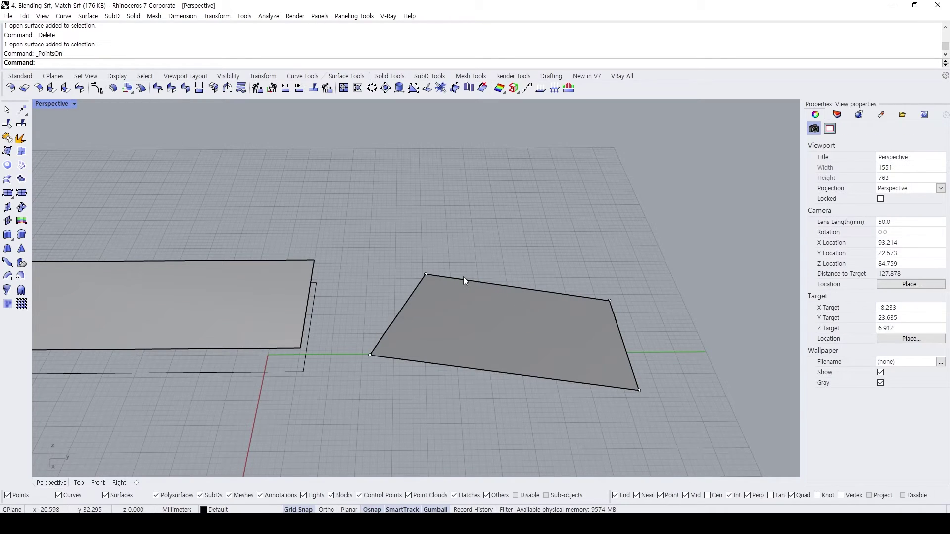
Rebuild the four-corner surface with 6 U points, 4 V points and degree 3 in both directions
{"action": "left_click", "coordinate": [459, 314]}
{"action": "type", "text": "Rebuild"}
{"action": "key", "text": "Return"}
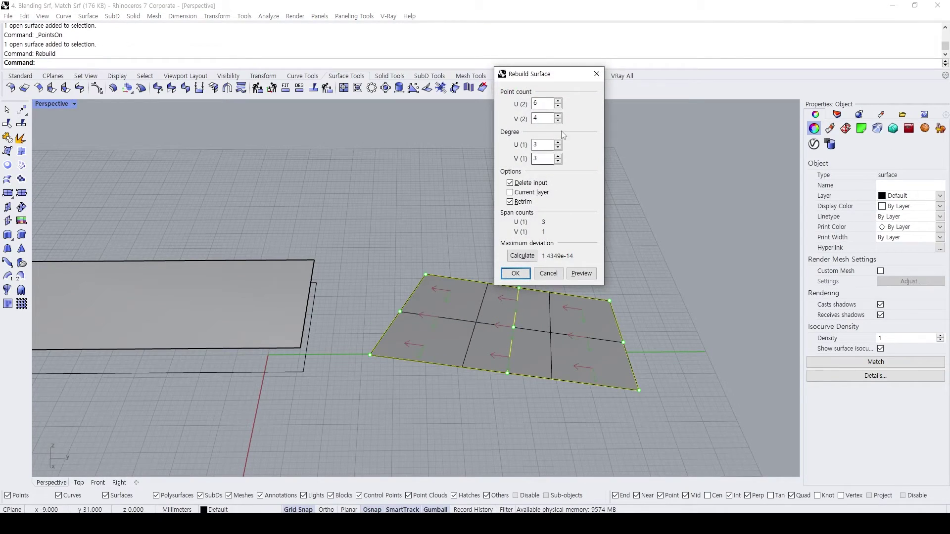
{"action": "left_click", "coordinate": [515, 273]}
{"action": "left_click", "coordinate": [435, 232]}
Match the rebuilt surface's slanted edge to the flat surface's facing edge with MatchSrf and accept the match
{"action": "type", "text": "Mathcsrf"}
{"action": "key", "text": "Return"}
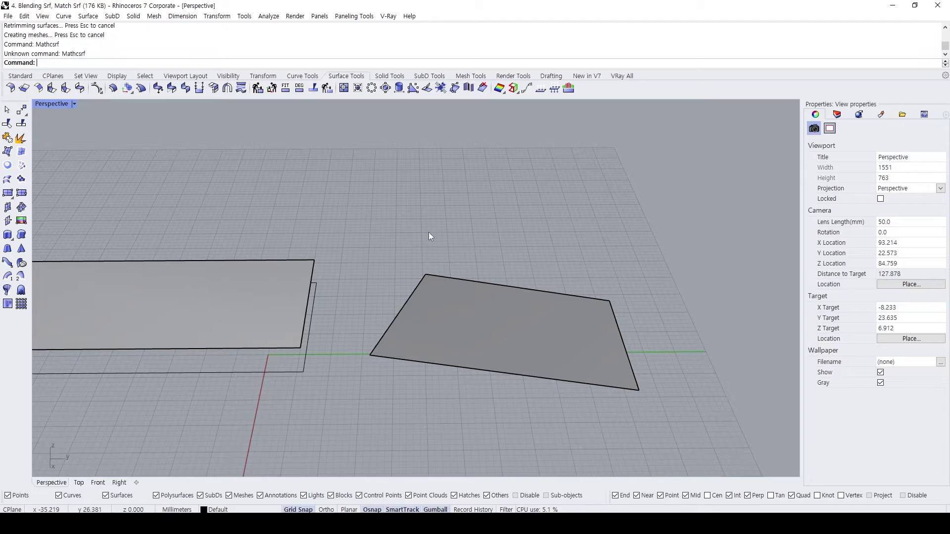
{"action": "type", "text": "MatchSrf"}
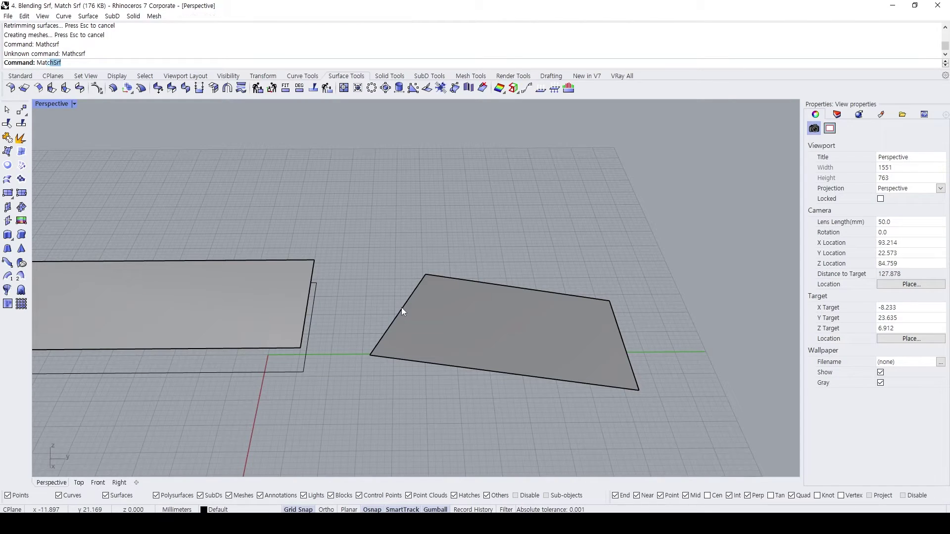
{"action": "key", "text": "Return"}
{"action": "left_click", "coordinate": [393, 325]}
{"action": "left_click", "coordinate": [305, 330]}
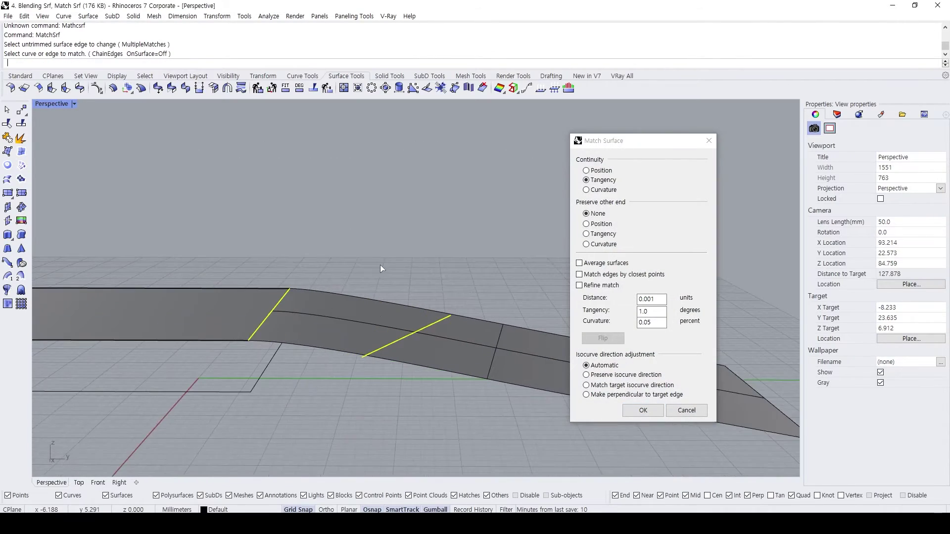
{"action": "right_click_drag", "start_coordinate": [380, 269], "coordinate": [520, 346]}
{"action": "key", "text": "Down"}
{"action": "left_click", "coordinate": [643, 410]}
Undo the surface match and the rebuild of the four-corner surface
{"action": "key", "text": "ctrl+z"}
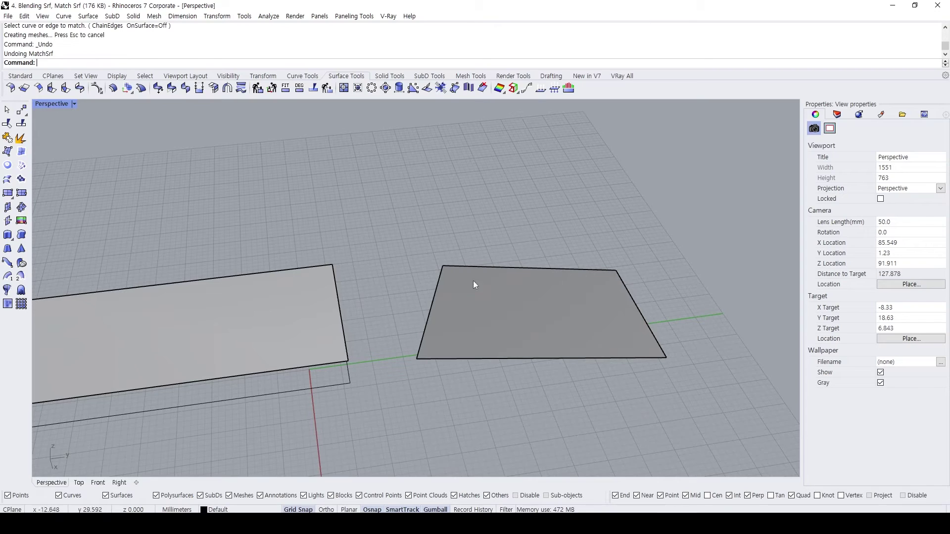
{"action": "scroll", "coordinate": [461, 225], "scroll_direction": "down", "scroll_amount": 8}
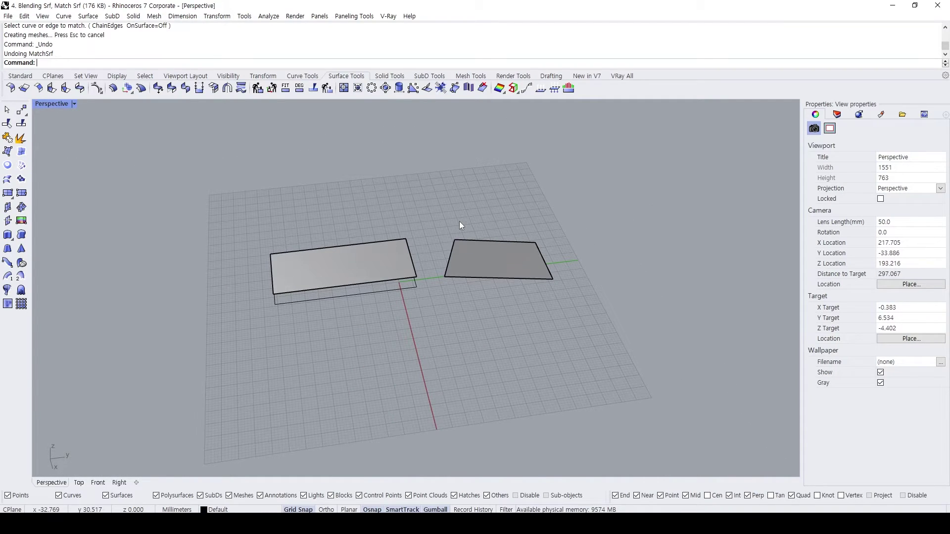
{"action": "scroll", "coordinate": [459, 222], "scroll_direction": "up", "scroll_amount": 5}
{"action": "right_click_drag", "start_coordinate": [459, 222], "coordinate": [458, 291]}
{"action": "key", "text": "ctrl+z"}
{"action": "key", "text": "ctrl+z"}
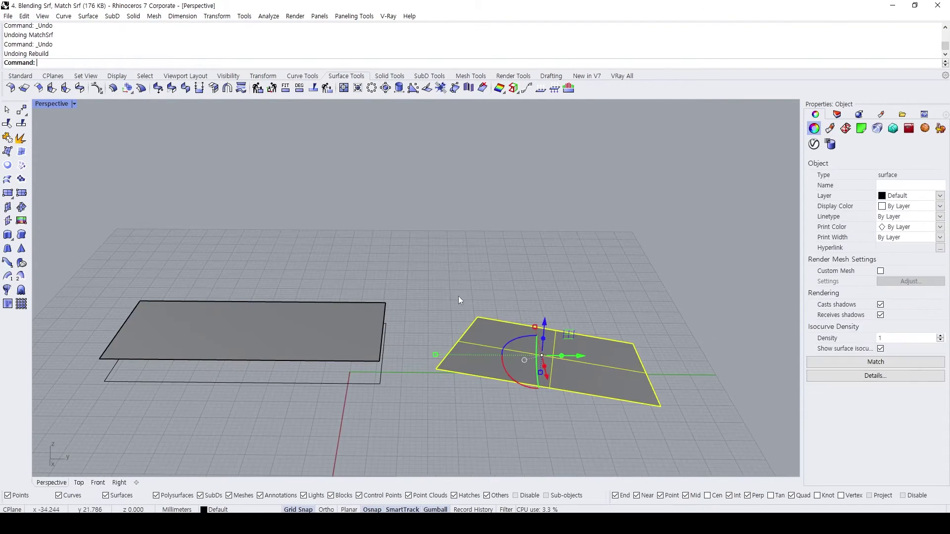
Undo the previous surface edits back through the isocurve extraction, untrimming, deletion and 3D rotation of the second surface
{"action": "key", "text": "ctrl+z"}
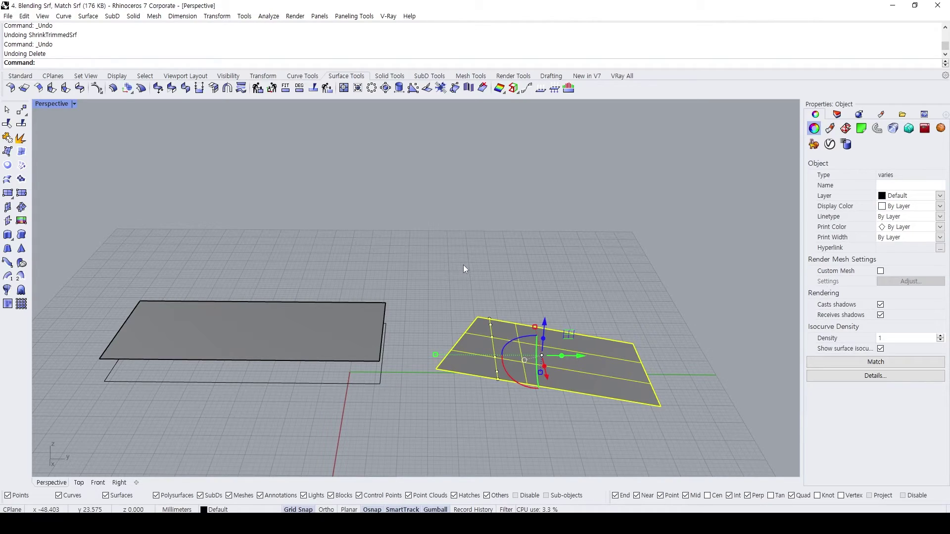
{"action": "left_click", "coordinate": [464, 263]}
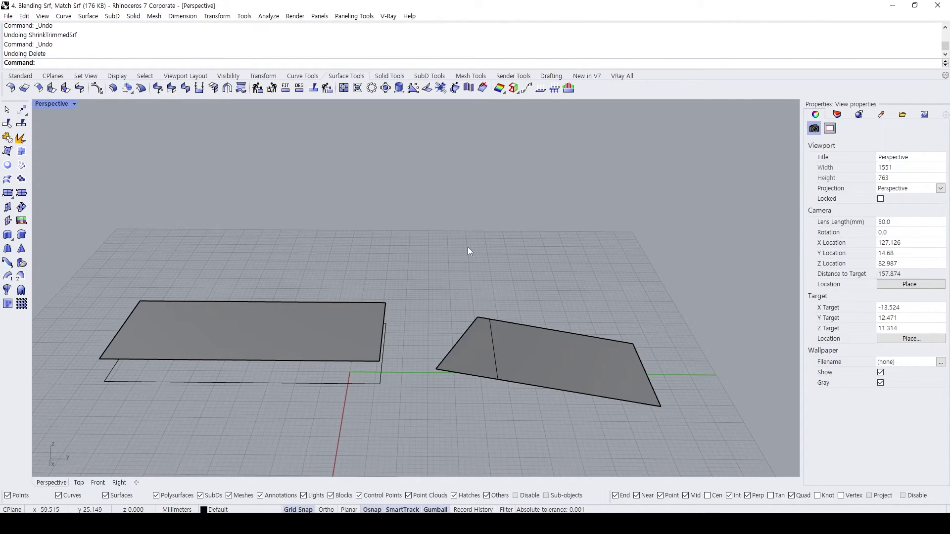
{"action": "key", "text": "ctrl+z"}
{"action": "key", "text": "ctrl+z"}
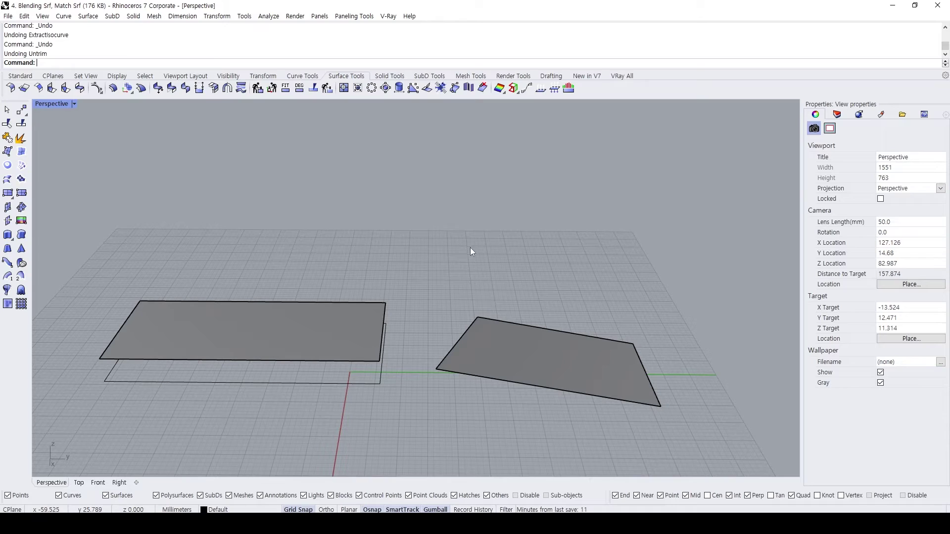
{"action": "key", "text": "ctrl+z"}
{"action": "key", "text": "ctrl+z"}
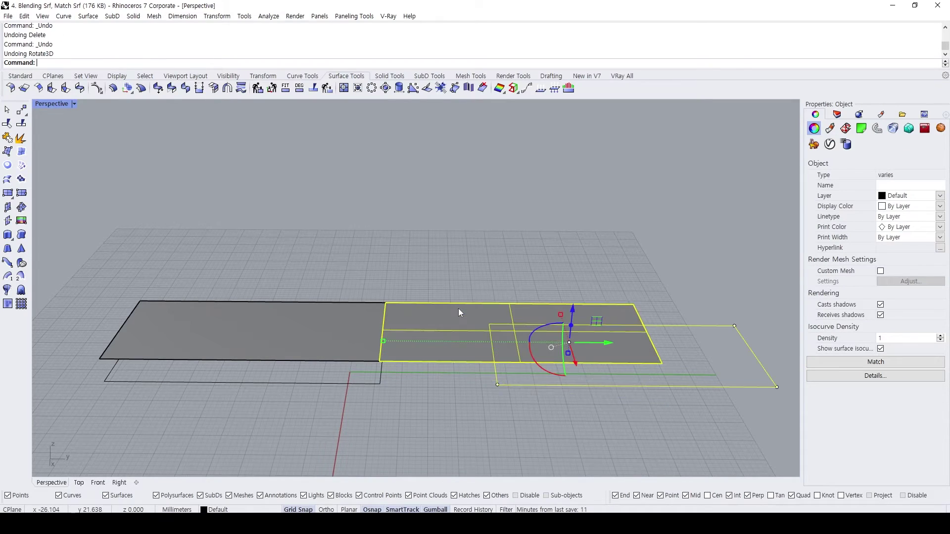
Move the surface adjoining the flat one from its near corner onto the matching corner of the separate lower outline
{"action": "left_click", "coordinate": [480, 321]}
{"action": "type", "text": "M"}
{"action": "key", "text": "Return"}
{"action": "left_click", "coordinate": [380, 362]}
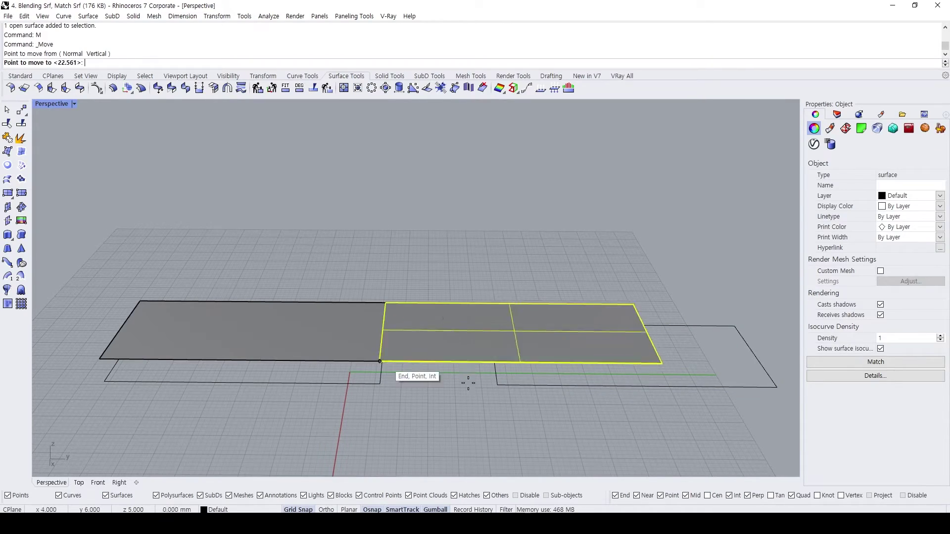
{"action": "left_click", "coordinate": [497, 385]}
{"action": "key", "text": "Escape"}
Draw a 3-point rectangle bridging the two surfaces' facing edges and fill it with PlanarSrf
{"action": "left_click", "coordinate": [357, 334]}
{"action": "type", "text": "rectangle"}
{"action": "key", "text": "Return"}
{"action": "type", "text": "3"}
{"action": "key", "text": "Return"}
{"action": "left_click", "coordinate": [386, 303]}
{"action": "left_click", "coordinate": [381, 361]}
{"action": "left_click", "coordinate": [497, 385]}
{"action": "type", "text": "ps"}
{"action": "key", "text": "Return"}
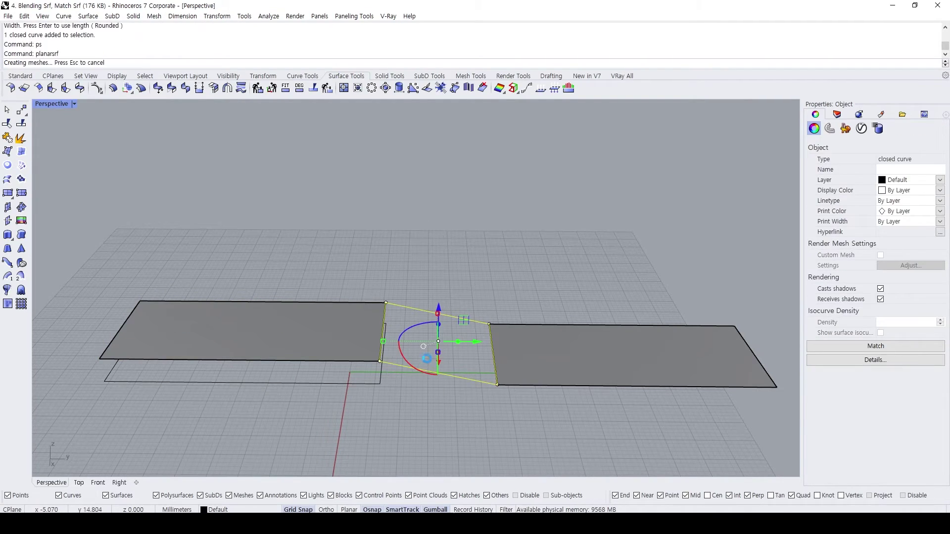
Join the sloped bridging surface with the two flat surfaces
{"action": "left_click", "coordinate": [434, 358]}
{"action": "left_click", "coordinate": [247, 337]}
{"action": "left_click", "coordinate": [558, 361]}
{"action": "type", "text": "join"}
{"action": "key", "text": "Return"}
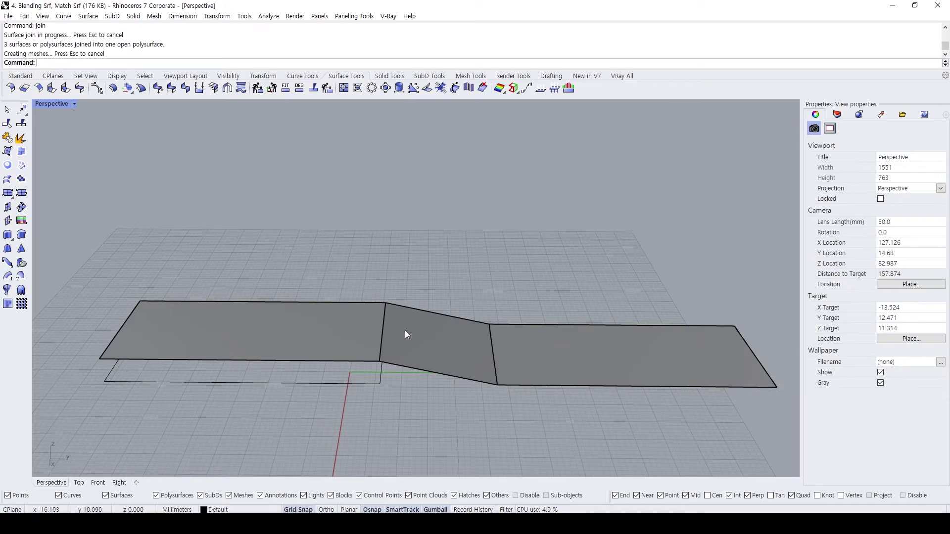
Apply Zebra analysis to the joined polysurface and examine the stripes across its two seams
{"action": "left_click", "coordinate": [269, 15]}
{"action": "mouse_move", "coordinate": [307, 51]}
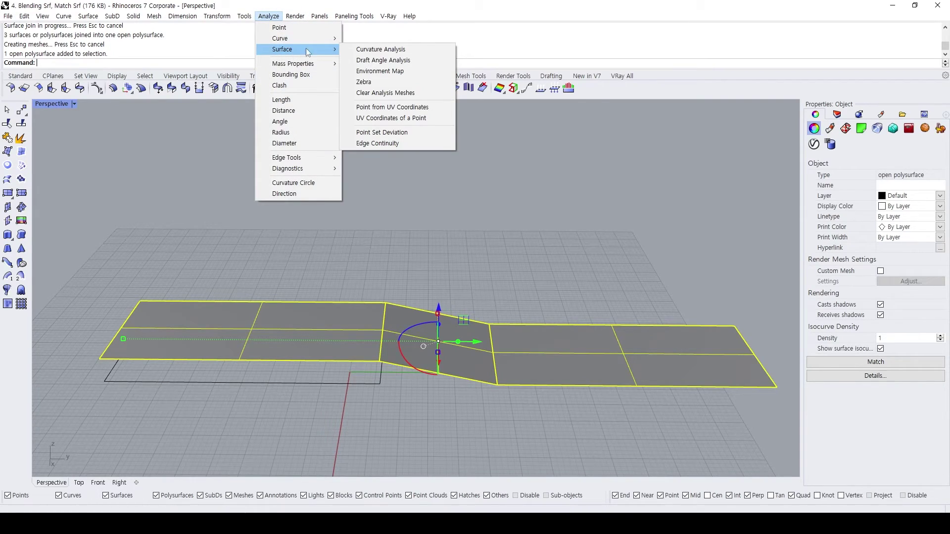
{"action": "left_click", "coordinate": [367, 82]}
{"action": "scroll", "coordinate": [383, 345], "scroll_direction": "up", "scroll_amount": 4}
{"action": "right_click_drag", "start_coordinate": [384, 345], "coordinate": [405, 254]}
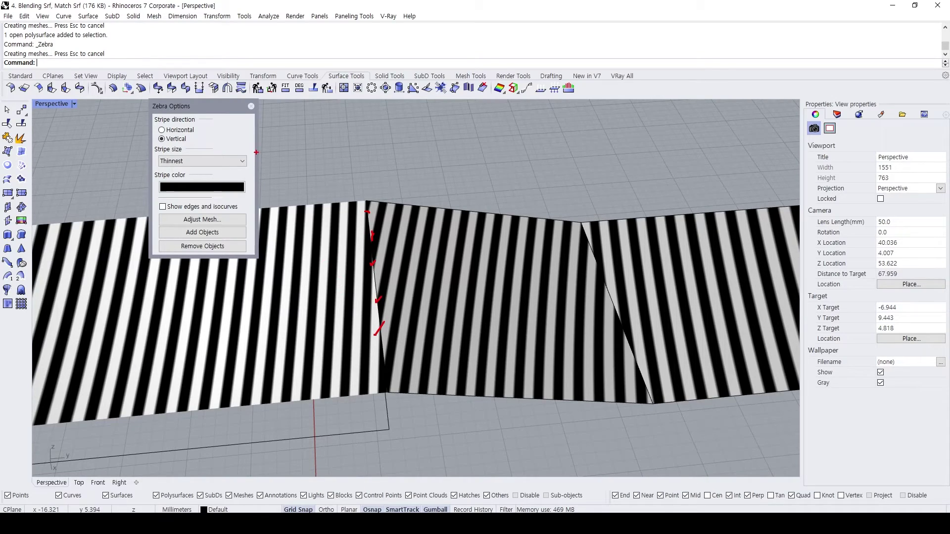
Undo the join and display an environment map on the three surfaces
{"action": "key", "text": "ctrl+z"}
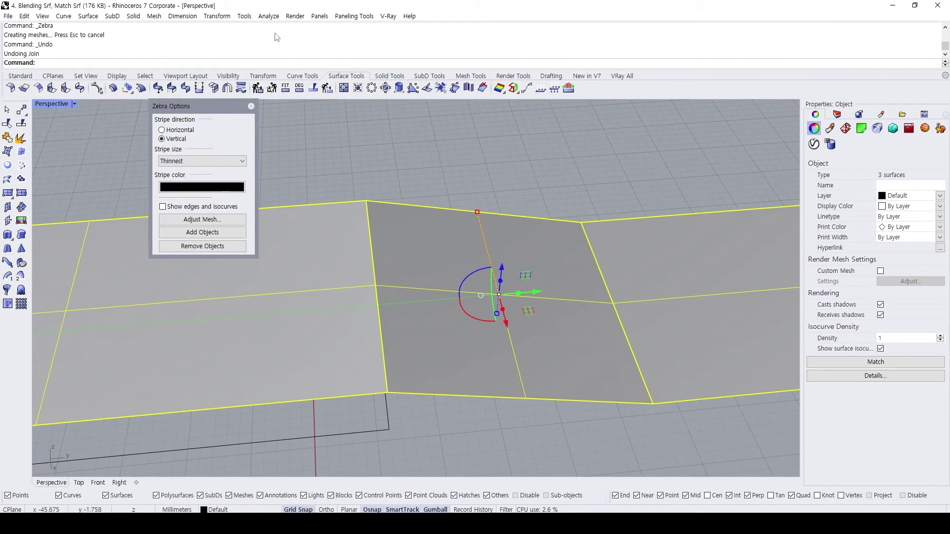
{"action": "left_click", "coordinate": [296, 17]}
{"action": "mouse_move", "coordinate": [268, 16]}
{"action": "mouse_move", "coordinate": [297, 49]}
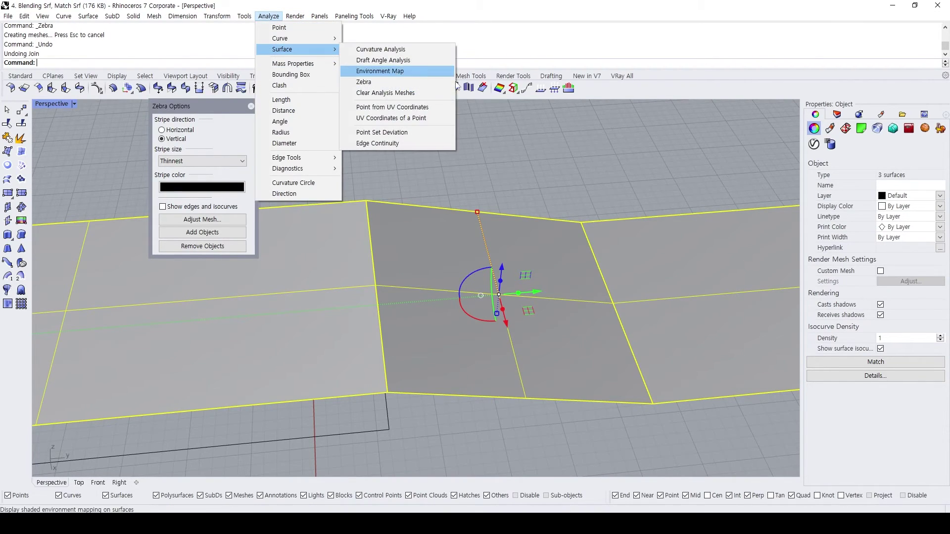
{"action": "left_click", "coordinate": [391, 71]}
{"action": "left_click_drag", "start_coordinate": [113, 124], "coordinate": [110, 101]}
{"action": "key", "text": "Escape"}
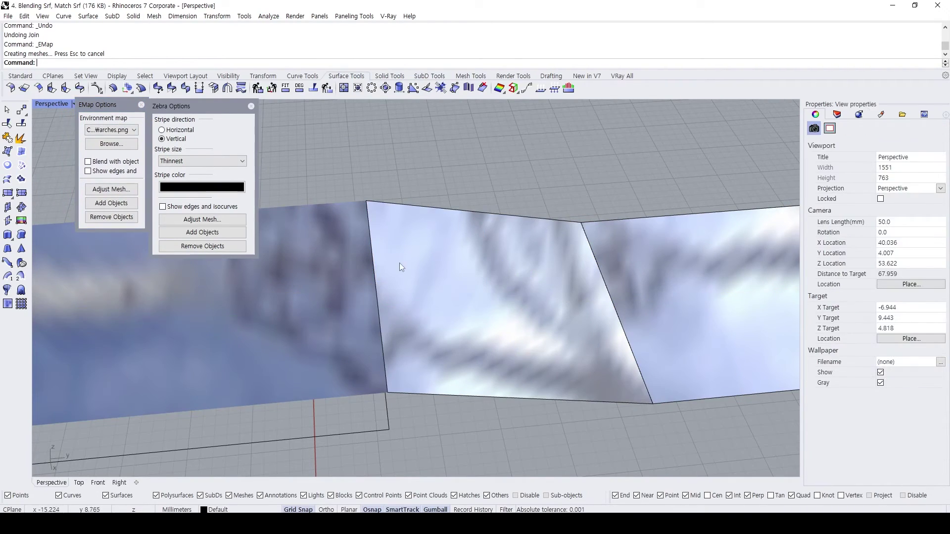
Select all curves in the model and hide them
{"action": "type", "text": "sc"}
{"action": "key", "text": "space"}
{"action": "type", "text": "h"}
{"action": "key", "text": "space"}
Examine the environment map reflections along both seams of the sloped planar surface from several angles
{"action": "type", "text": "z"}
{"action": "key", "text": "space"}
{"action": "scroll", "coordinate": [388, 258], "scroll_direction": "up", "scroll_amount": 5}
{"action": "right_click_drag", "start_coordinate": [388, 232], "coordinate": [362, 228]}
{"action": "left_click_drag", "start_coordinate": [309, 210], "coordinate": [475, 416]}
{"action": "left_click_drag", "start_coordinate": [553, 203], "coordinate": [801, 393]}
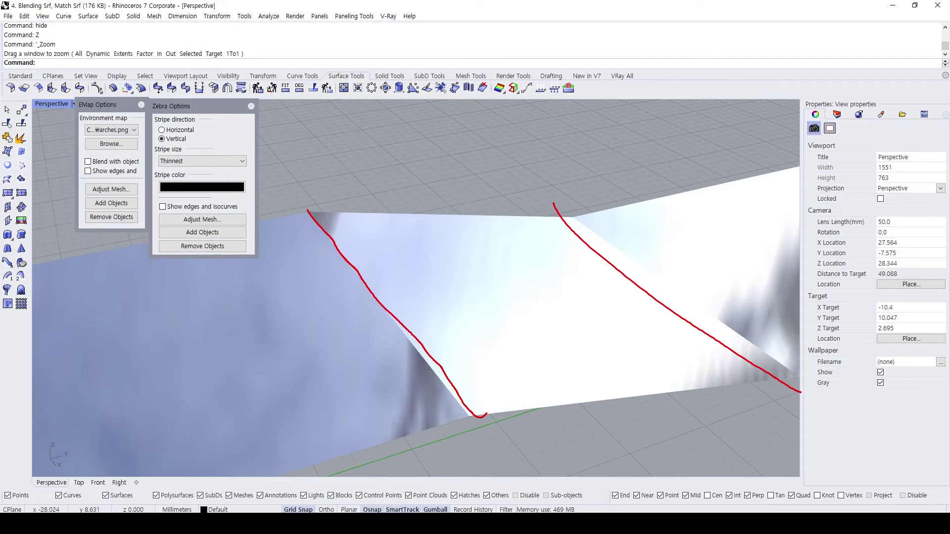
{"action": "key", "text": "Escape"}
{"action": "mouse_move", "coordinate": [505, 209]}
{"action": "right_mouse_down"}
{"action": "mouse_move", "coordinate": [409, 210]}
{"action": "mouse_move", "coordinate": [402, 195]}
{"action": "right_mouse_up"}
{"action": "mouse_move", "coordinate": [405, 209]}
{"action": "left_mouse_down"}
{"action": "mouse_move", "coordinate": [411, 328]}
{"action": "mouse_move", "coordinate": [408, 294]}
{"action": "left_mouse_up"}
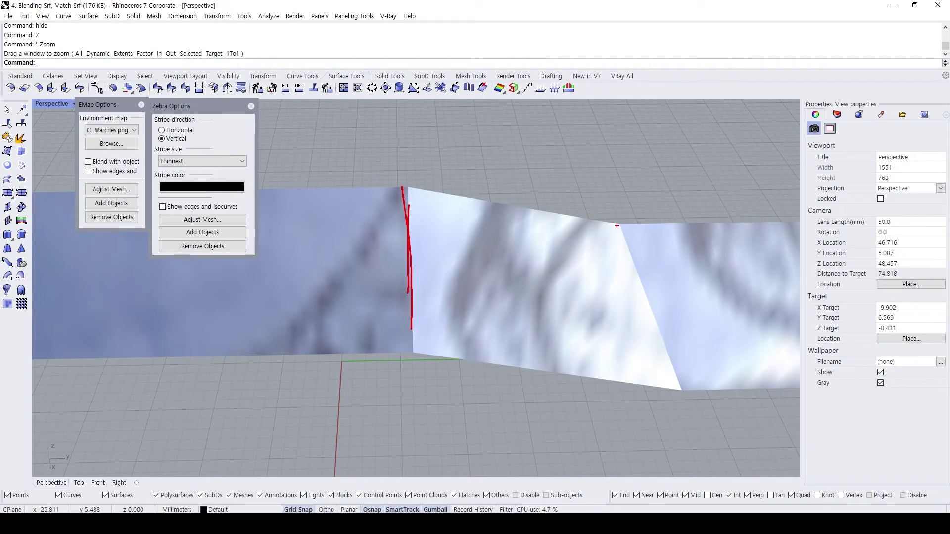
{"action": "mouse_move", "coordinate": [618, 226]}
{"action": "left_mouse_down"}
{"action": "mouse_move", "coordinate": [656, 389]}
{"action": "mouse_move", "coordinate": [682, 369]}
{"action": "left_mouse_up"}
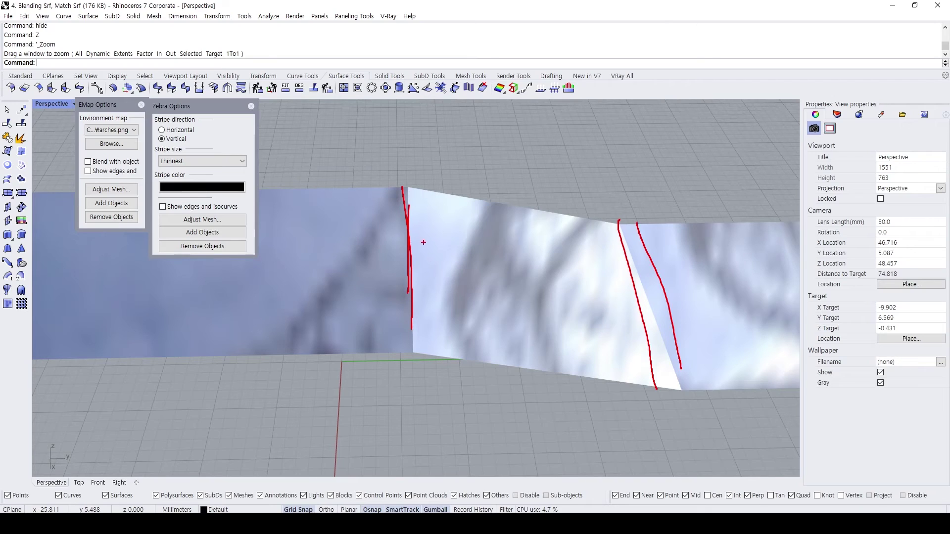
{"action": "mouse_move", "coordinate": [425, 246]}
{"action": "left_mouse_down"}
{"action": "mouse_move", "coordinate": [404, 232]}
{"action": "mouse_move", "coordinate": [450, 226]}
{"action": "left_mouse_up"}
{"action": "left_click_drag", "start_coordinate": [415, 257], "coordinate": [480, 272]}
{"action": "left_click_drag", "start_coordinate": [444, 226], "coordinate": [474, 213]}
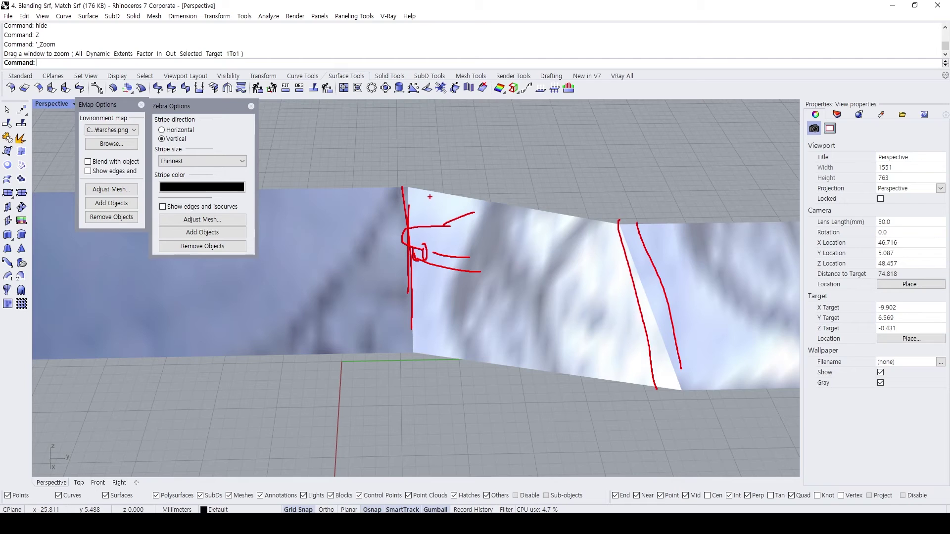
{"action": "mouse_move", "coordinate": [441, 162]}
{"action": "right_mouse_down"}
{"action": "mouse_move", "coordinate": [423, 269]}
{"action": "mouse_move", "coordinate": [441, 248]}
{"action": "right_mouse_up"}
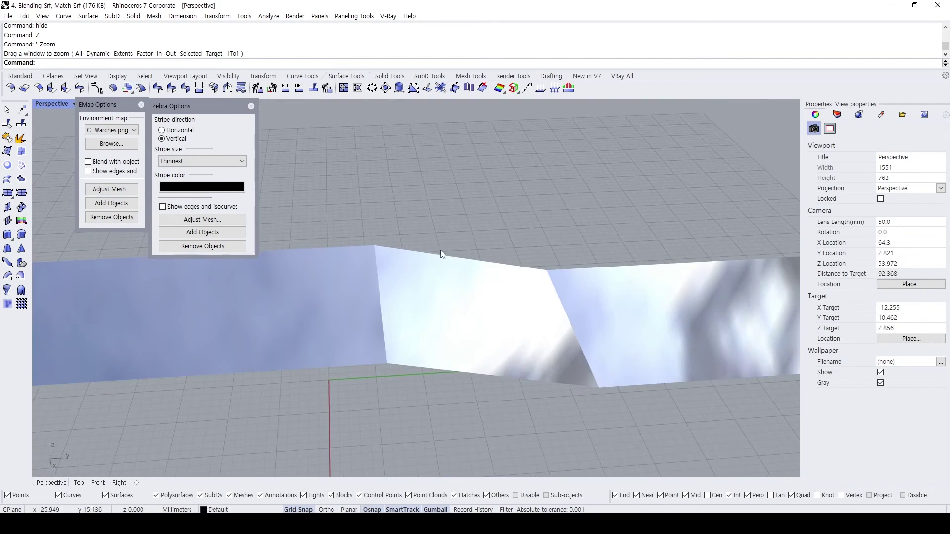
Delete the sloped middle surface and connect the facing edges of the two flat surfaces with BlendSrf
{"action": "left_click", "coordinate": [456, 298]}
{"action": "right_click_drag", "start_coordinate": [456, 298], "coordinate": [464, 260]}
{"action": "key", "text": "Delete"}
{"action": "type", "text": "BlendSrf"}
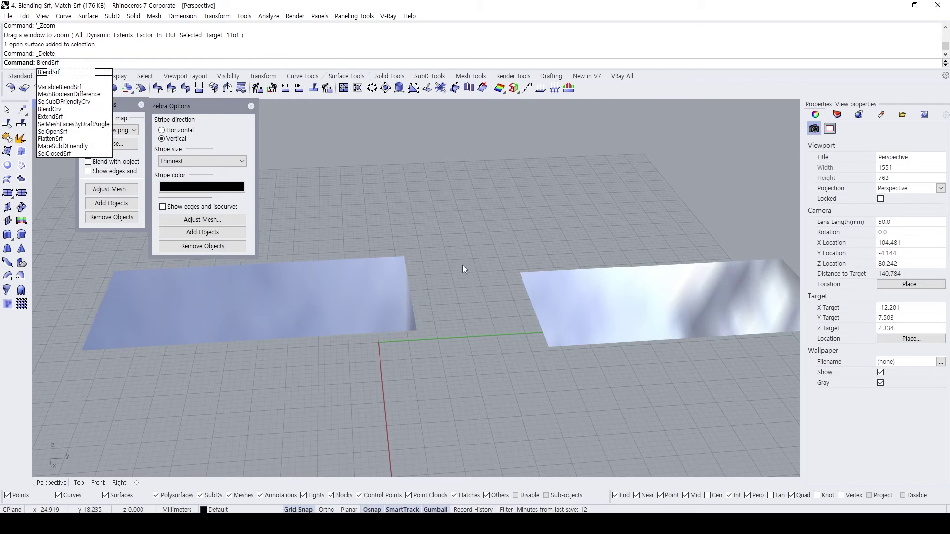
{"action": "key", "text": "Return"}
{"action": "left_click", "coordinate": [411, 315]}
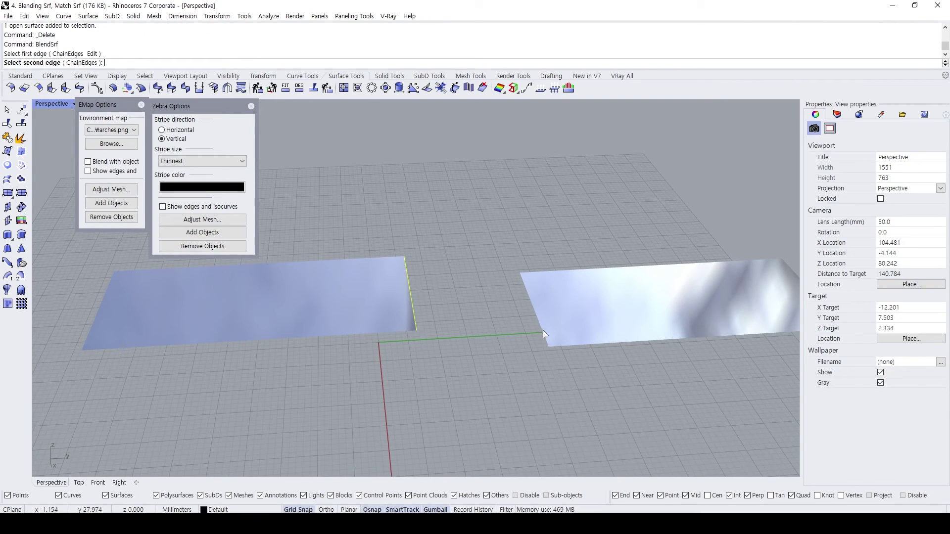
{"action": "left_click", "coordinate": [544, 337]}
{"action": "left_click", "coordinate": [658, 307]}
Flip the normal direction of the new blend surface
{"action": "left_click", "coordinate": [468, 299]}
{"action": "type", "text": "fl,ip"}
{"action": "key", "text": "Return"}
{"action": "left_click", "coordinate": [468, 299]}
{"action": "type", "text": "flip"}
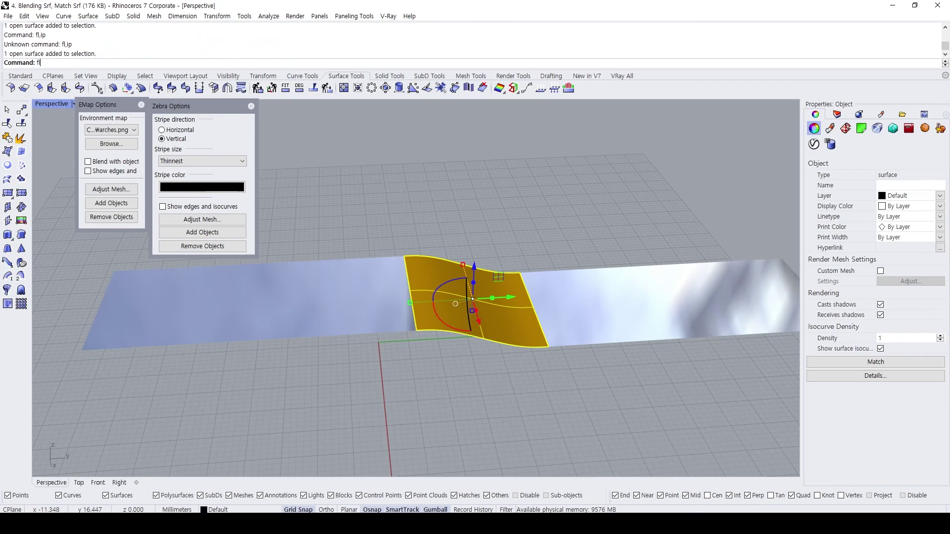
{"action": "key", "text": "Return"}
Join the blend surface with the two flat surfaces
{"action": "left_click", "coordinate": [396, 302]}
{"action": "left_click", "coordinate": [643, 302], "text": "shift"}
{"action": "left_click", "coordinate": [479, 290], "text": "shift"}
{"action": "type", "text": "join"}
{"action": "key", "text": "Return"}
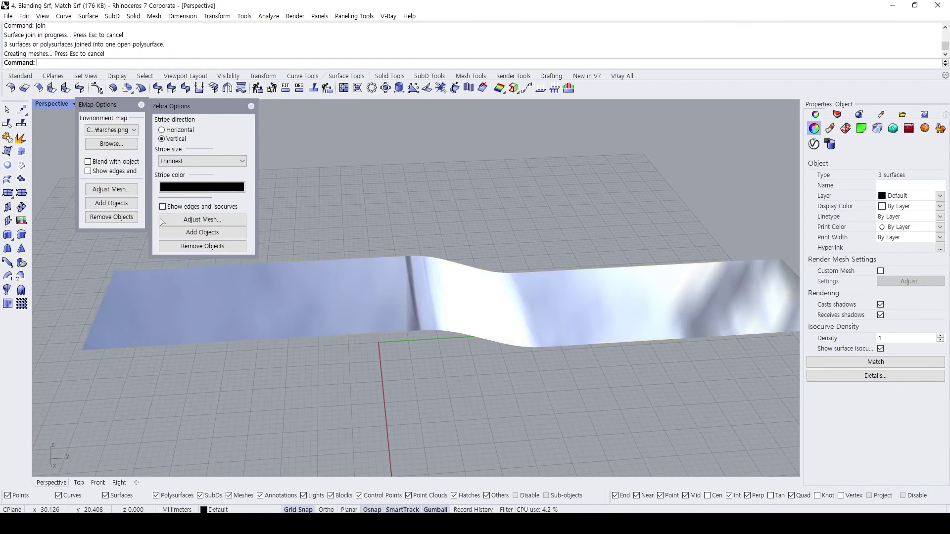
Examine the environment map reflections where the blend meets the flat surfaces
{"action": "key", "text": "Escape"}
{"action": "scroll", "coordinate": [421, 278], "scroll_direction": "up", "scroll_amount": 3}
{"action": "type", "text": "Z"}
{"action": "key", "text": "Return"}
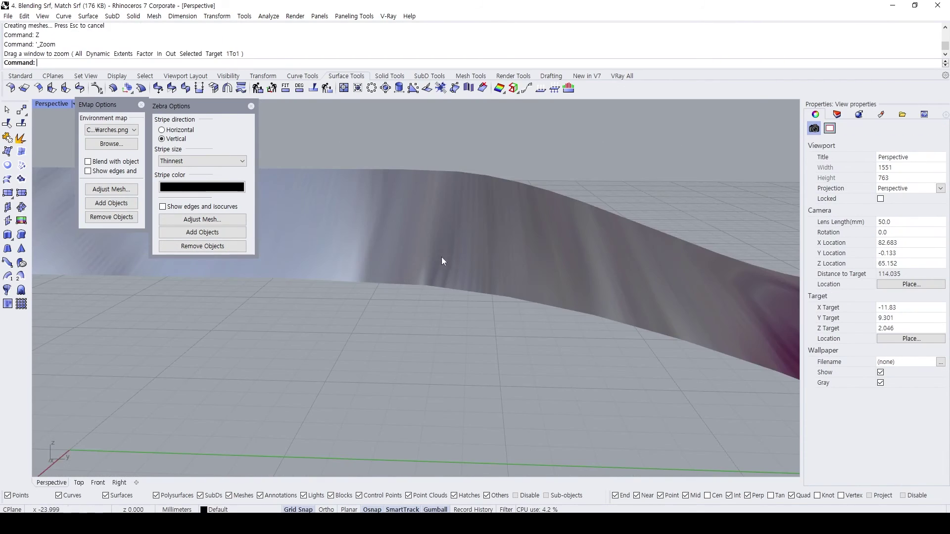
{"action": "left_click_drag", "start_coordinate": [432, 260], "coordinate": [506, 216]}
{"action": "scroll", "coordinate": [506, 215], "scroll_direction": "down", "scroll_amount": 4}
Add the joined polysurface to the Zebra analysis and examine the stripes across the blend's seams
{"action": "left_click", "coordinate": [509, 308]}
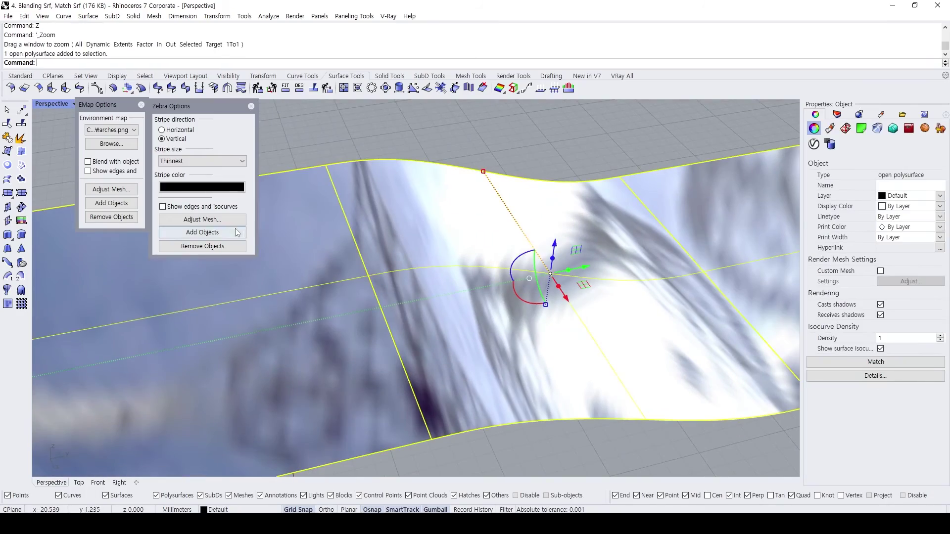
{"action": "left_click", "coordinate": [232, 231]}
{"action": "key", "text": "Escape"}
{"action": "type", "text": "Z"}
{"action": "key", "text": "Return"}
{"action": "left_click_drag", "start_coordinate": [424, 271], "coordinate": [394, 269]}
{"action": "scroll", "coordinate": [402, 276], "scroll_direction": "up", "scroll_amount": 2}
{"action": "right_click_drag", "start_coordinate": [402, 276], "coordinate": [428, 245]}
{"action": "scroll", "coordinate": [429, 244], "scroll_direction": "up", "scroll_amount": 2}
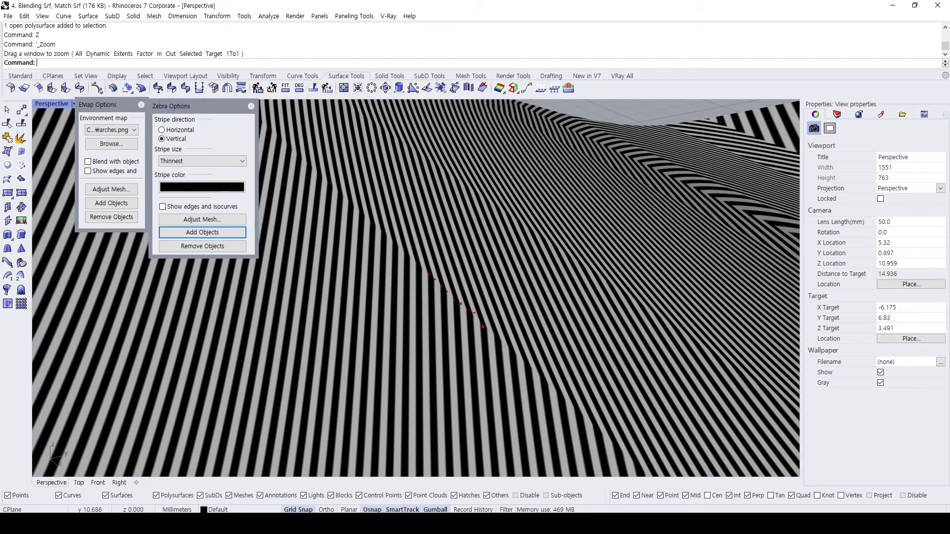
{"action": "scroll", "coordinate": [459, 292], "scroll_direction": "down", "scroll_amount": 10}
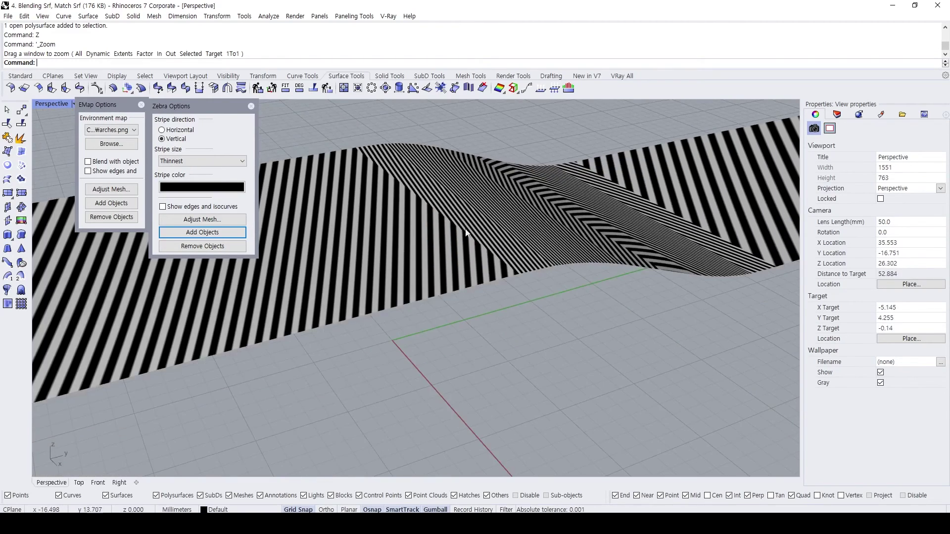
{"action": "right_click_drag", "start_coordinate": [459, 292], "coordinate": [448, 327]}
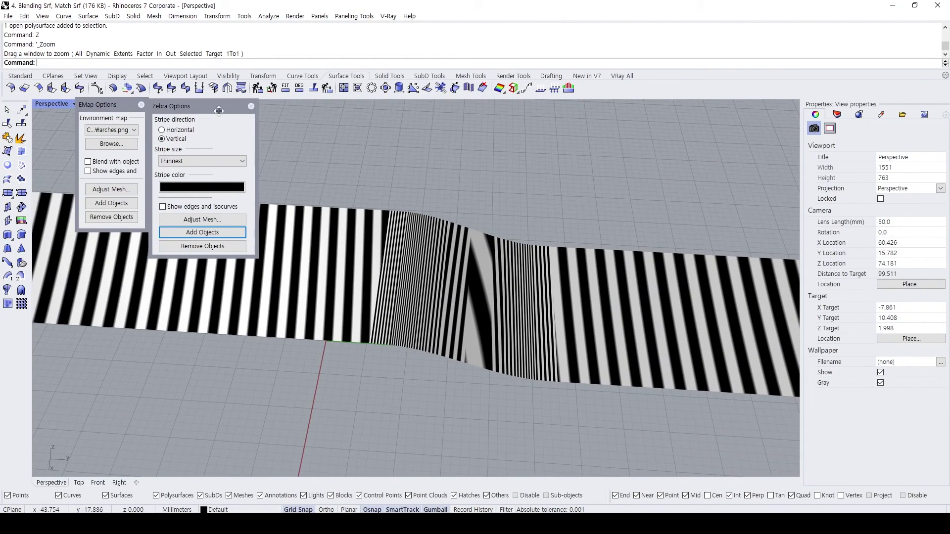
Close the environment map and Zebra options to end both surface analyses
{"action": "left_click_drag", "start_coordinate": [198, 105], "coordinate": [207, 109]}
{"action": "left_click", "coordinate": [123, 105]}
{"action": "mouse_move", "coordinate": [123, 106]}
{"action": "left_mouse_down"}
{"action": "mouse_move", "coordinate": [173, 108]}
{"action": "mouse_move", "coordinate": [118, 108]}
{"action": "left_mouse_up"}
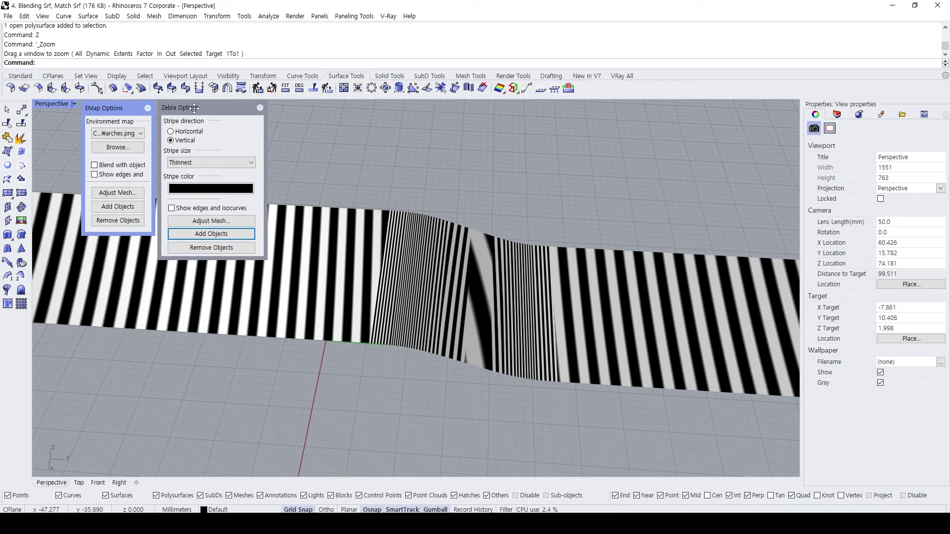
{"action": "right_click_drag", "start_coordinate": [574, 171], "coordinate": [665, 178], "text": "shift"}
{"action": "left_click", "coordinate": [147, 108]}
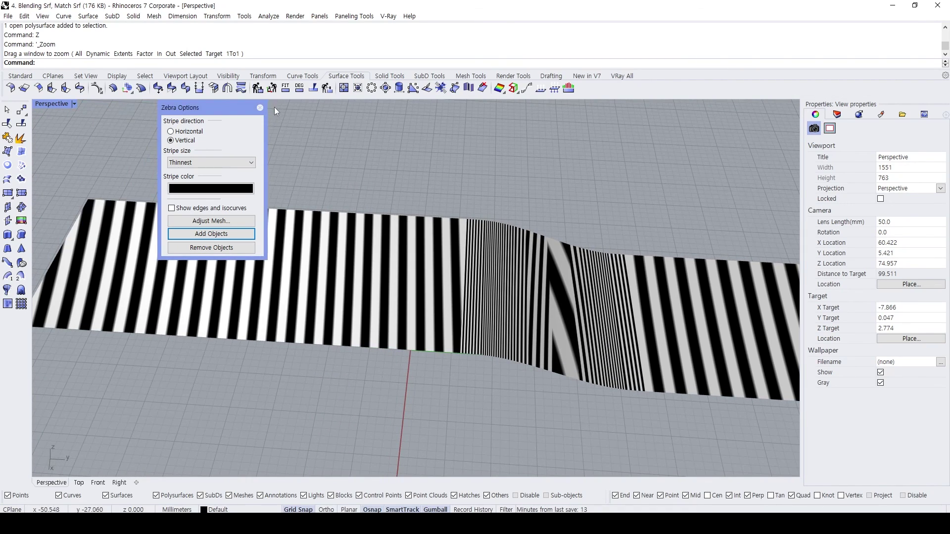
{"action": "left_click", "coordinate": [260, 107]}
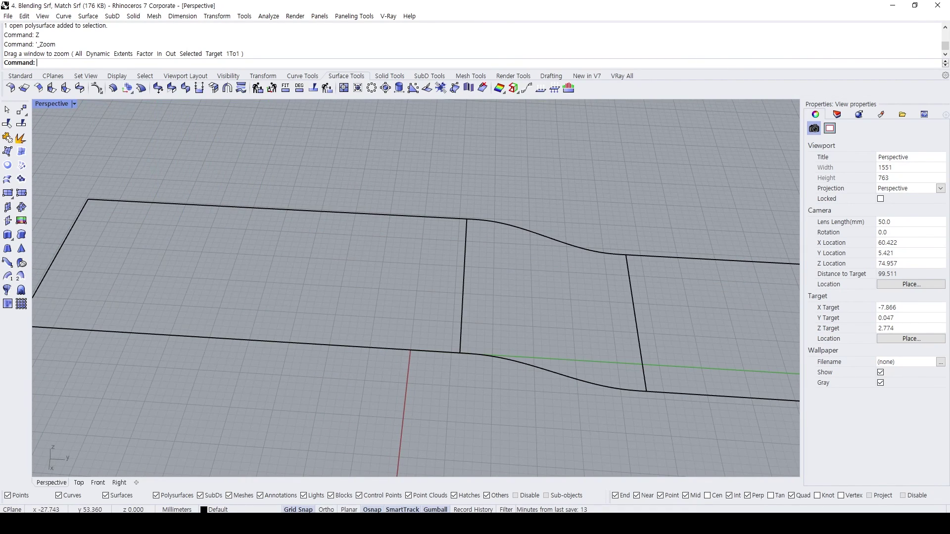